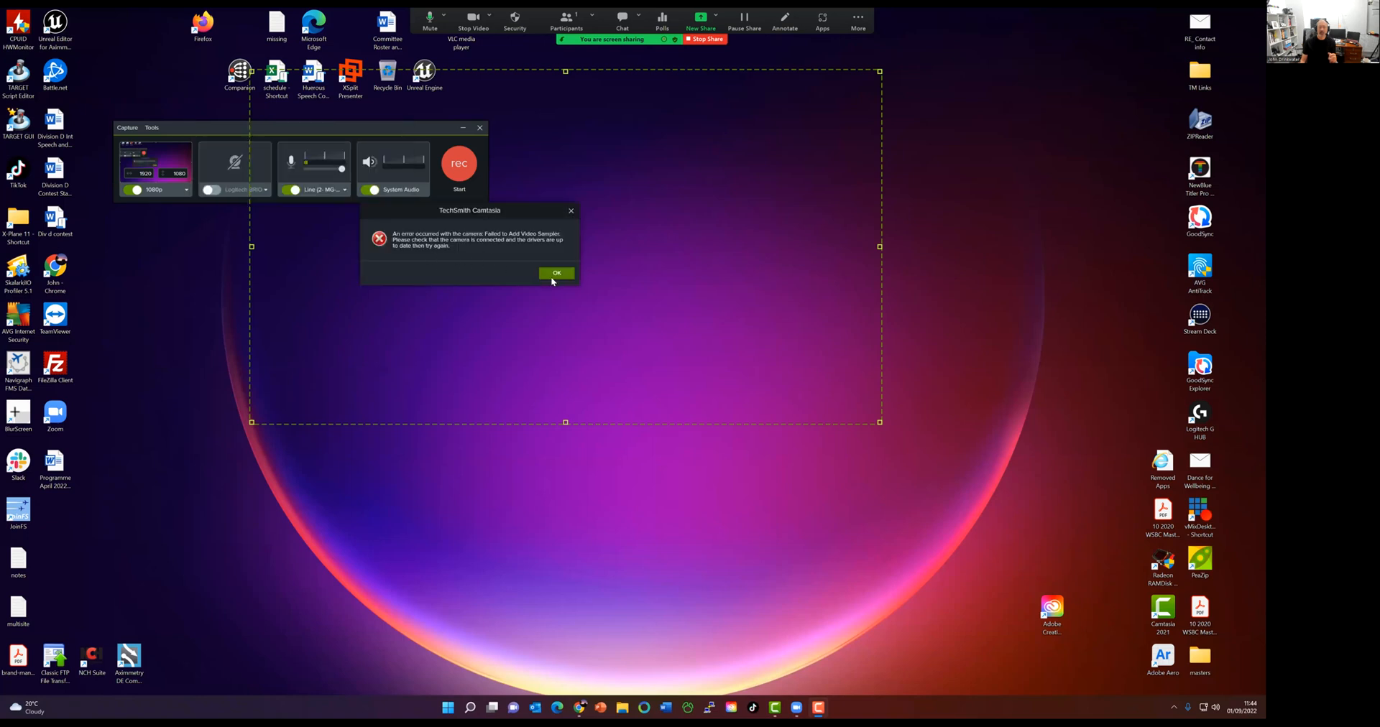
Dismiss the camera error, then move the recorder window below the 1080p capture region and shift the region towards the desktop's upper-left corner.
click(555, 273)
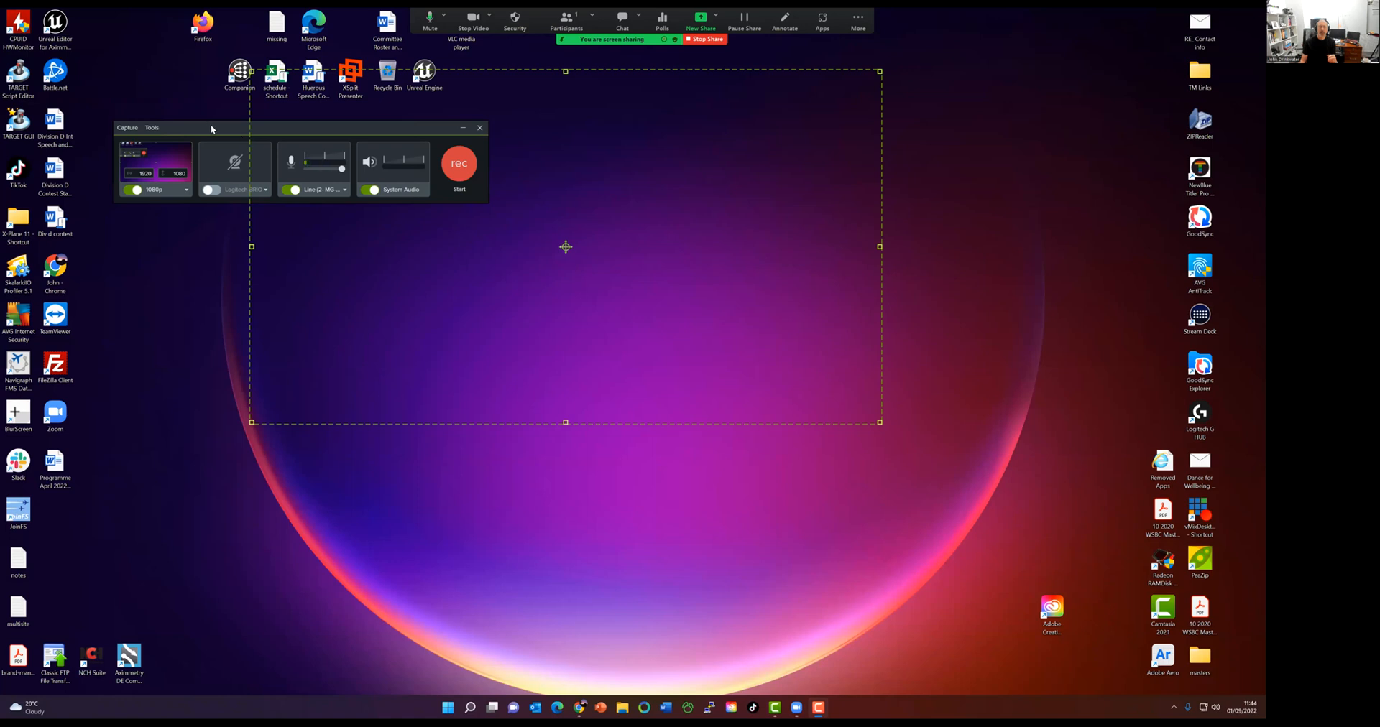
drag(211, 130, 537, 438)
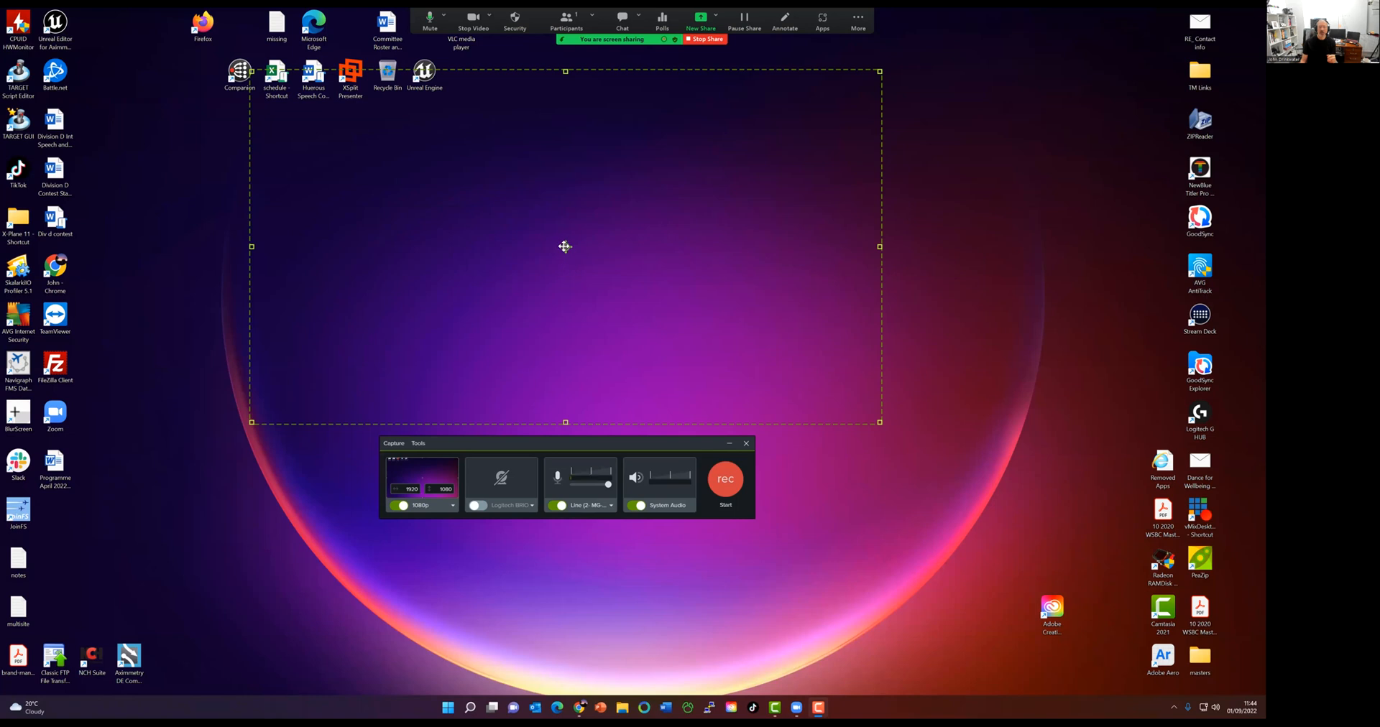
drag(565, 247, 499, 239)
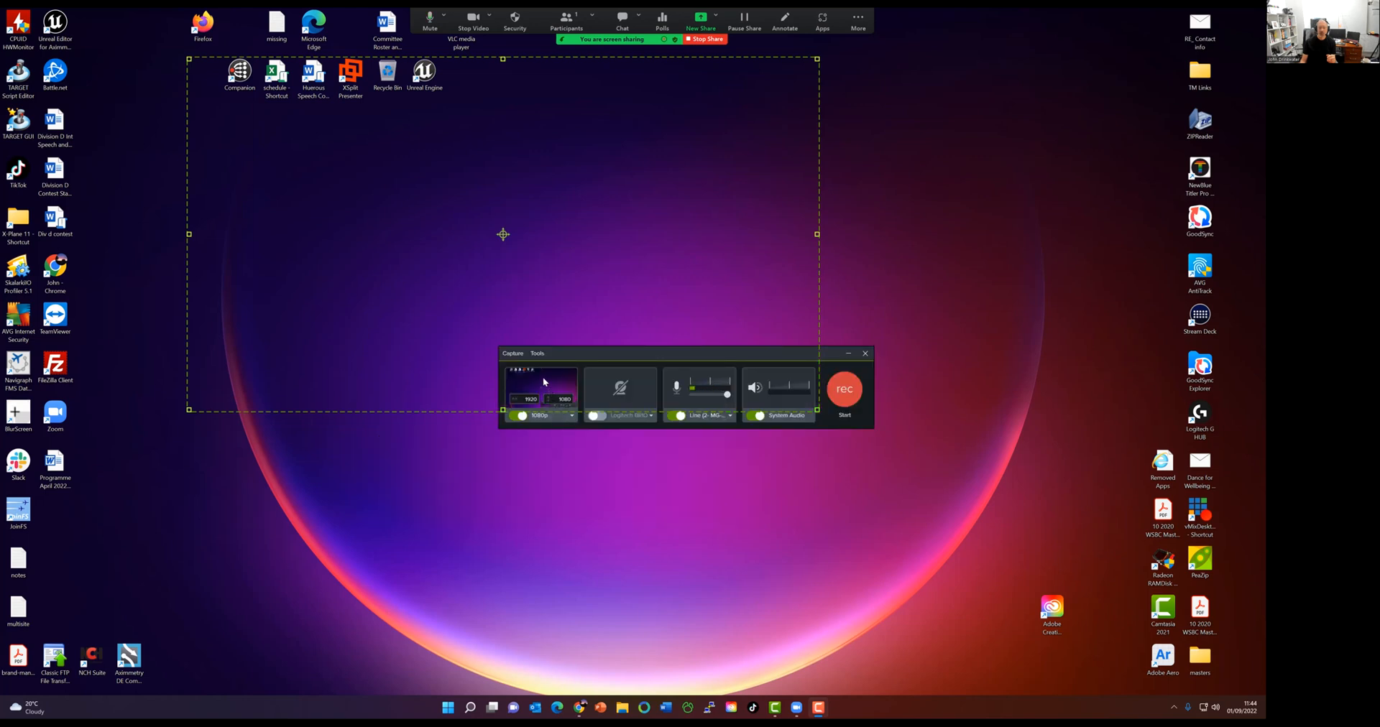
Set the recording area to the full Screen 1.
click(571, 416)
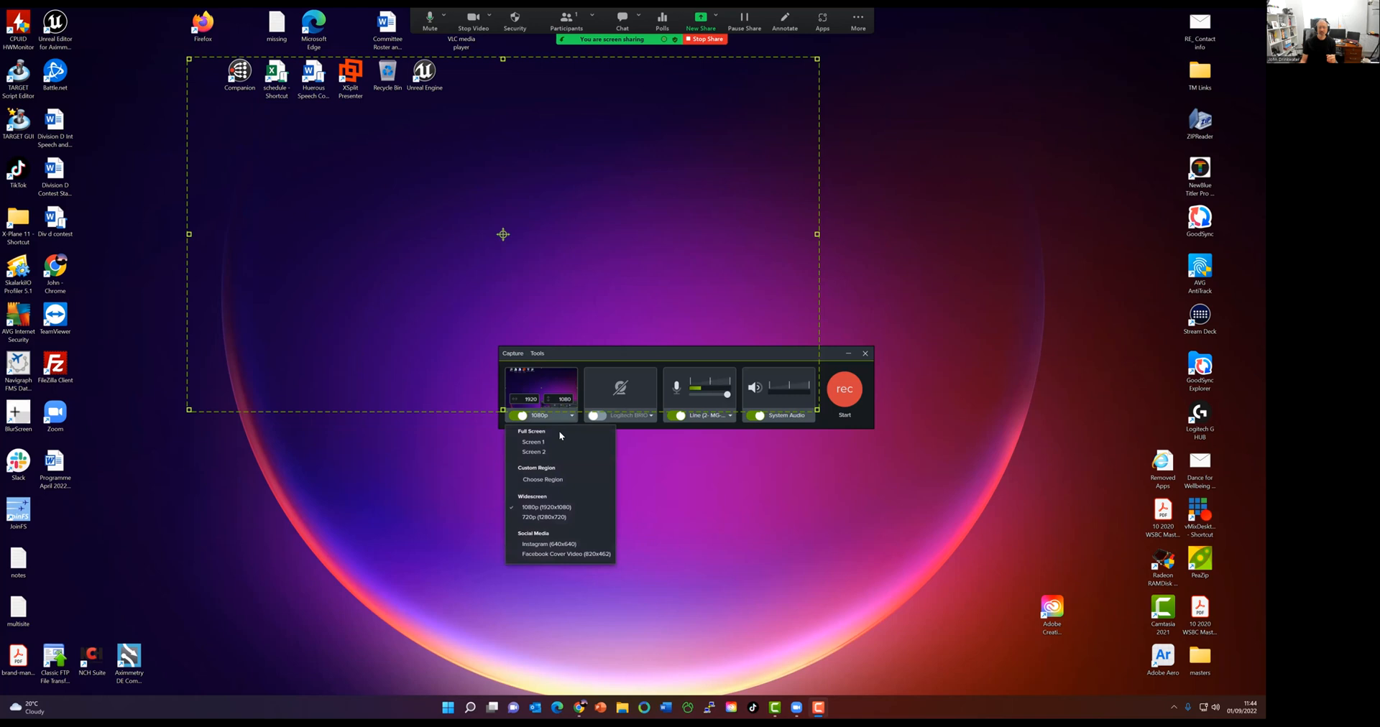
click(554, 443)
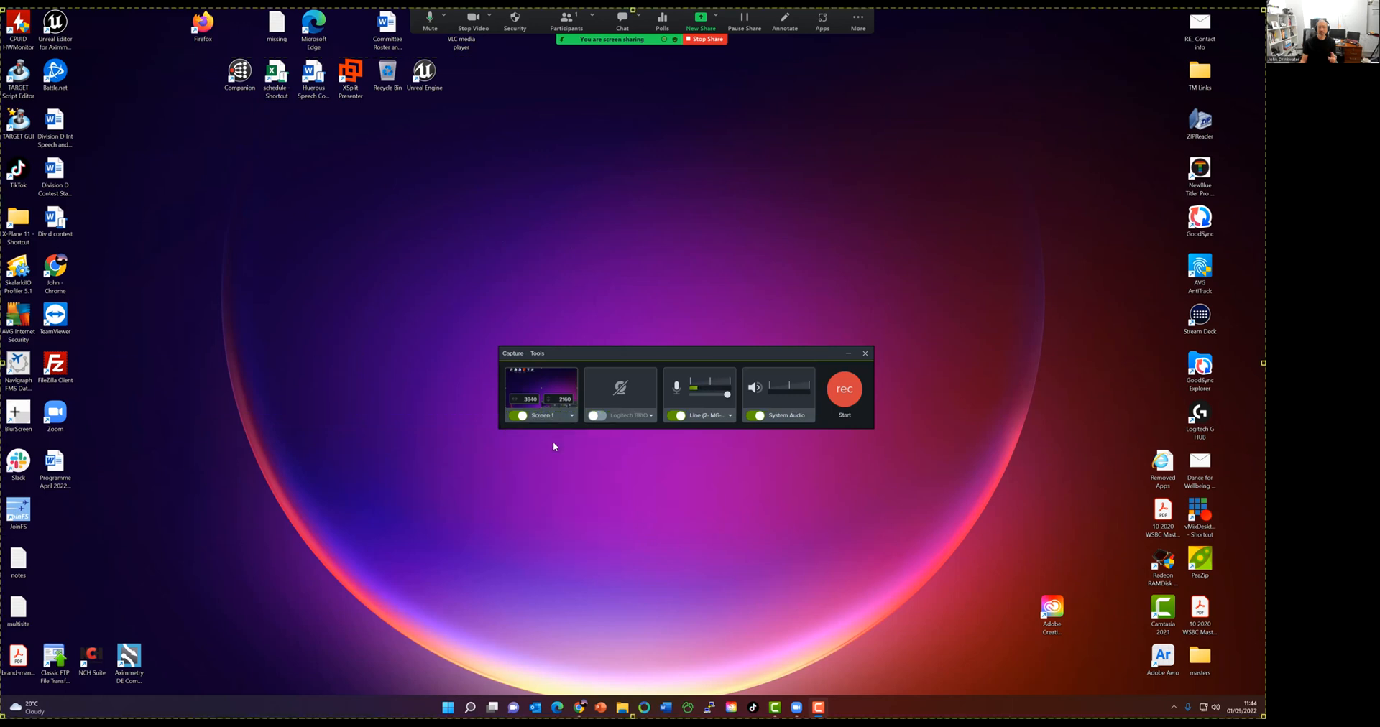
Define a custom recording region of about 1570 by 1030 pixels around the middle of the desktop.
click(572, 416)
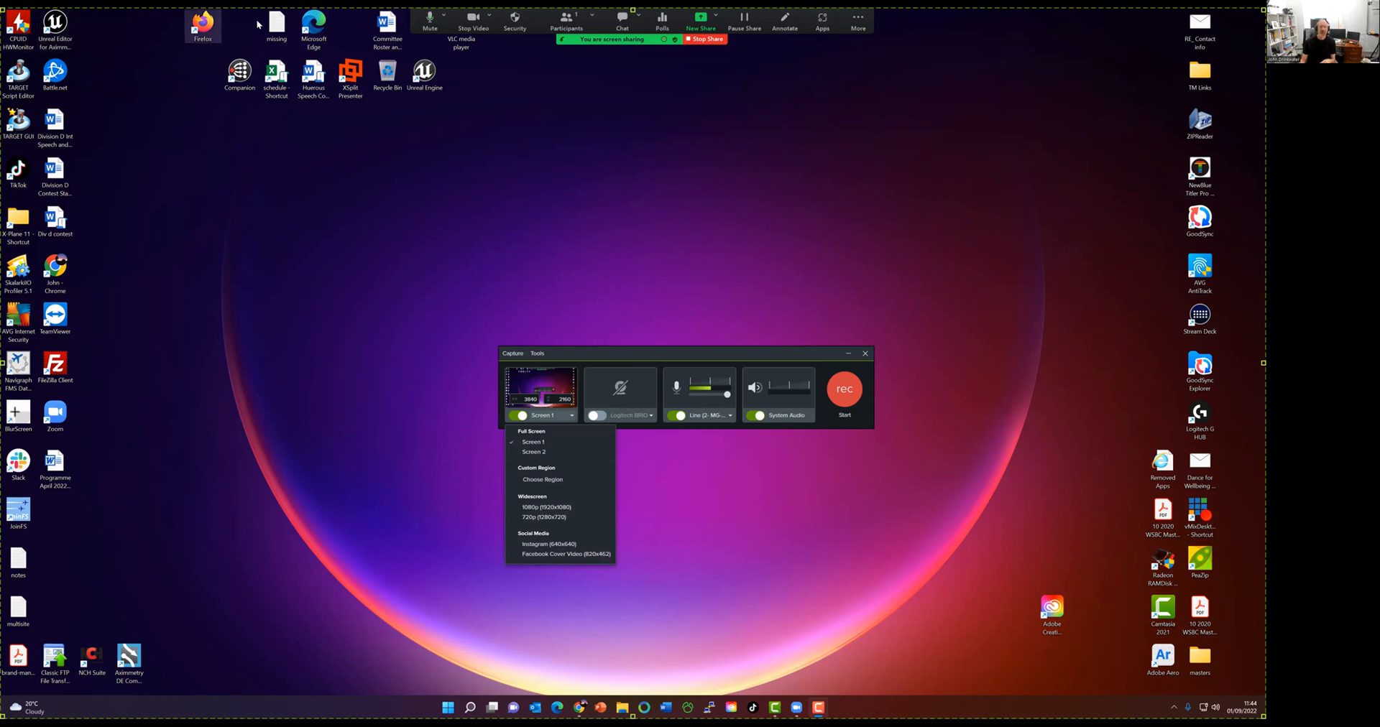
click(541, 479)
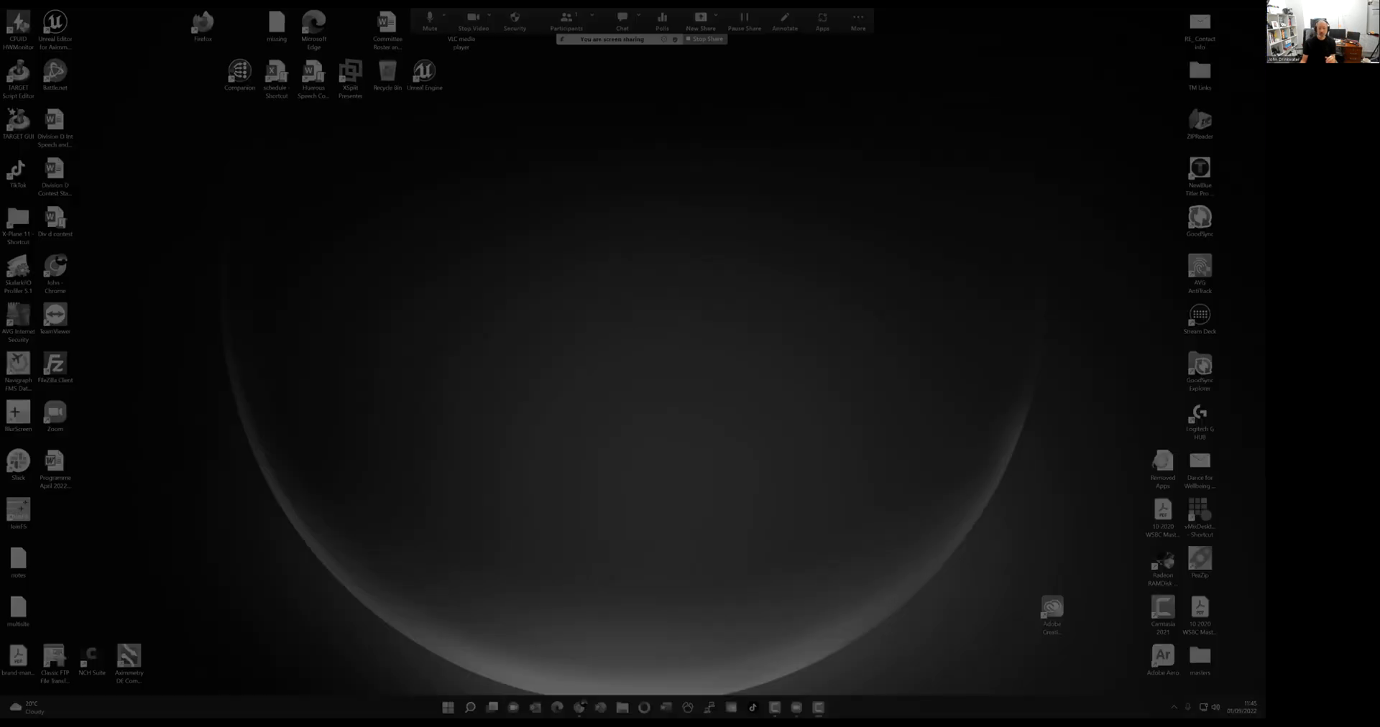
click(464, 241)
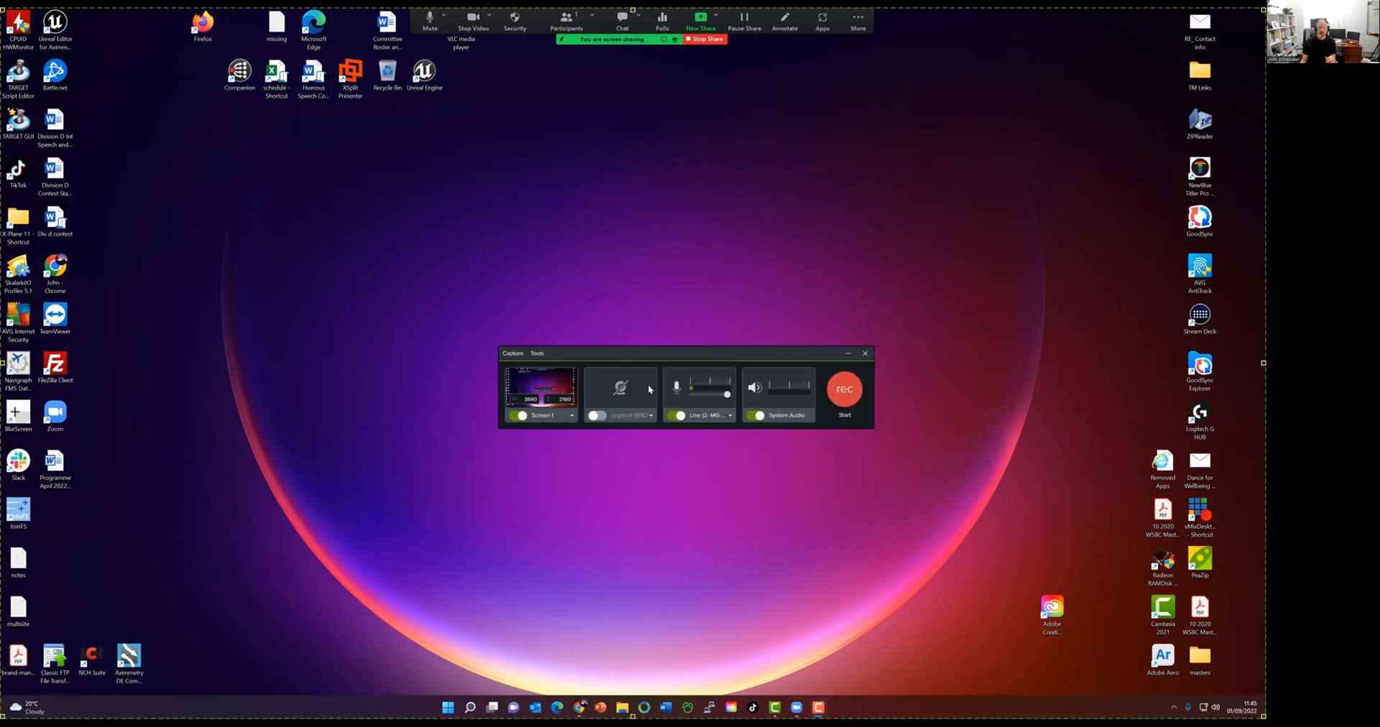
click(566, 416)
click(554, 482)
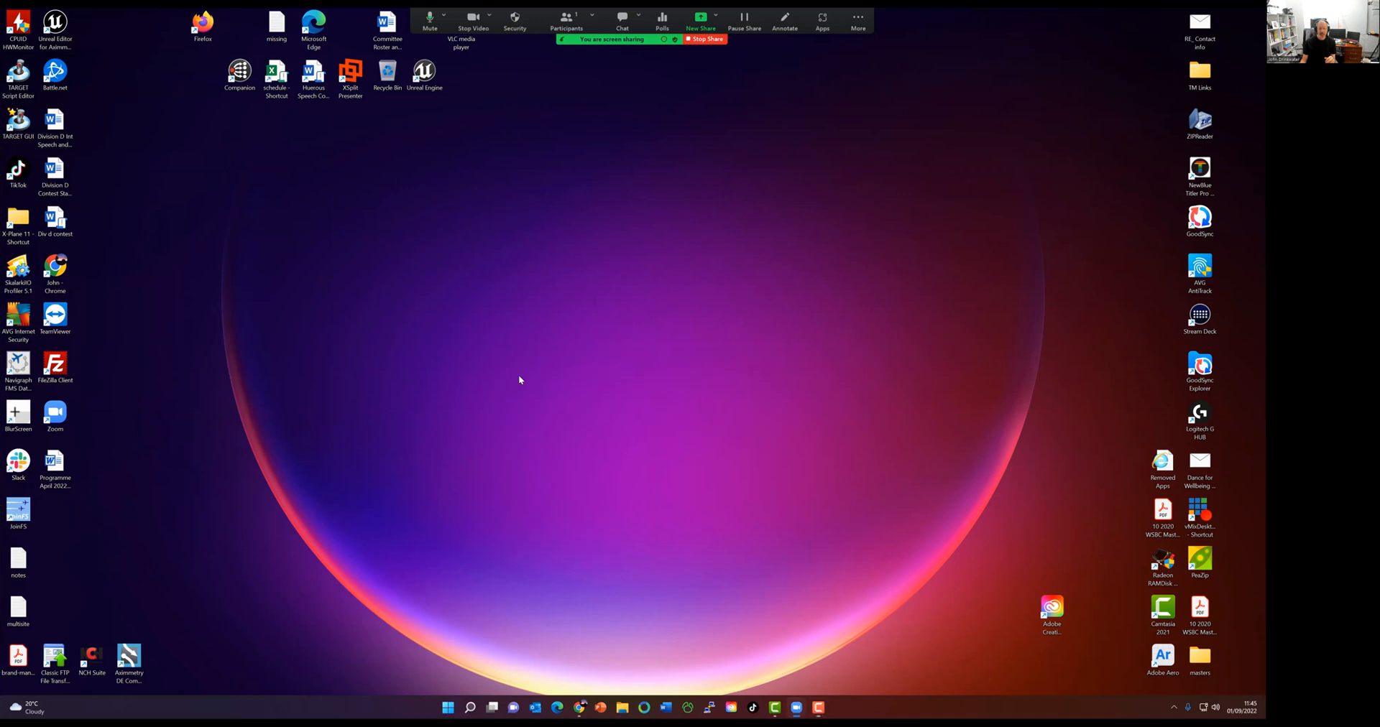
drag(324, 157, 840, 496)
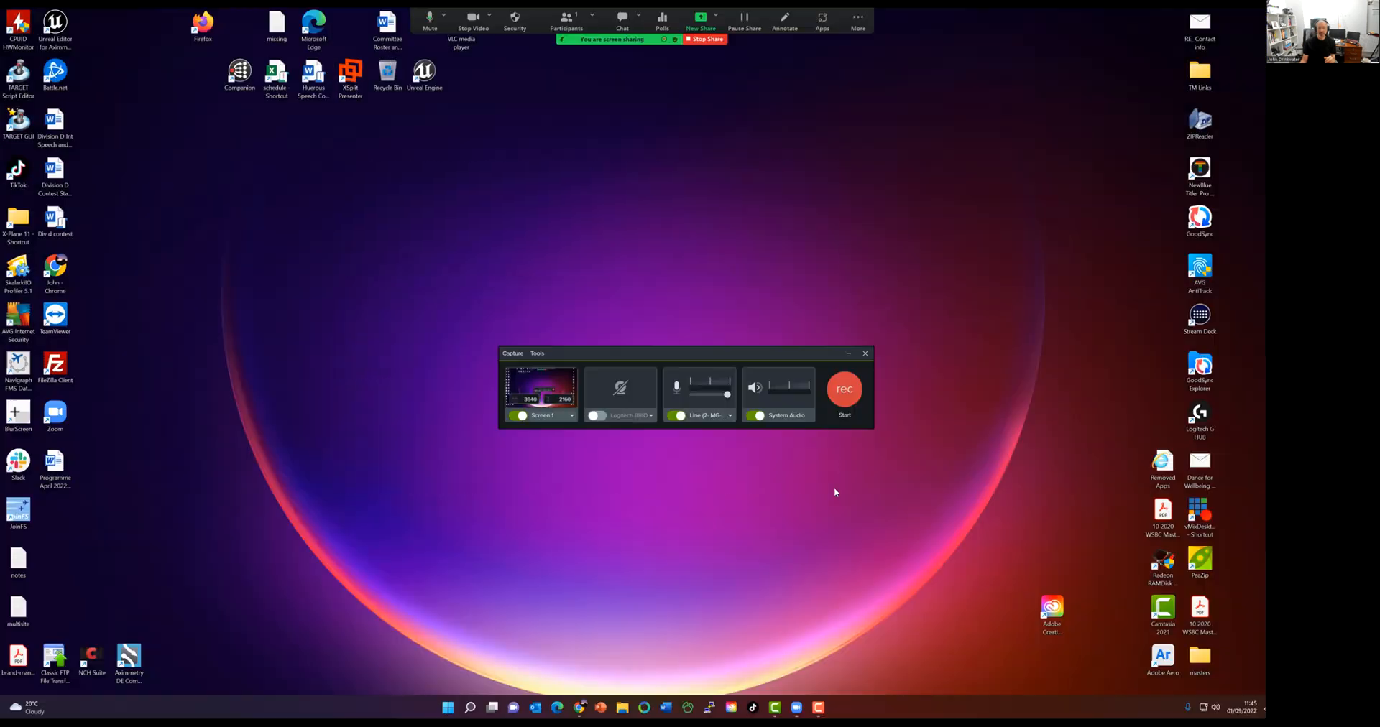
Set the recording area to the widescreen 1080p (1920x1080) preset.
click(560, 416)
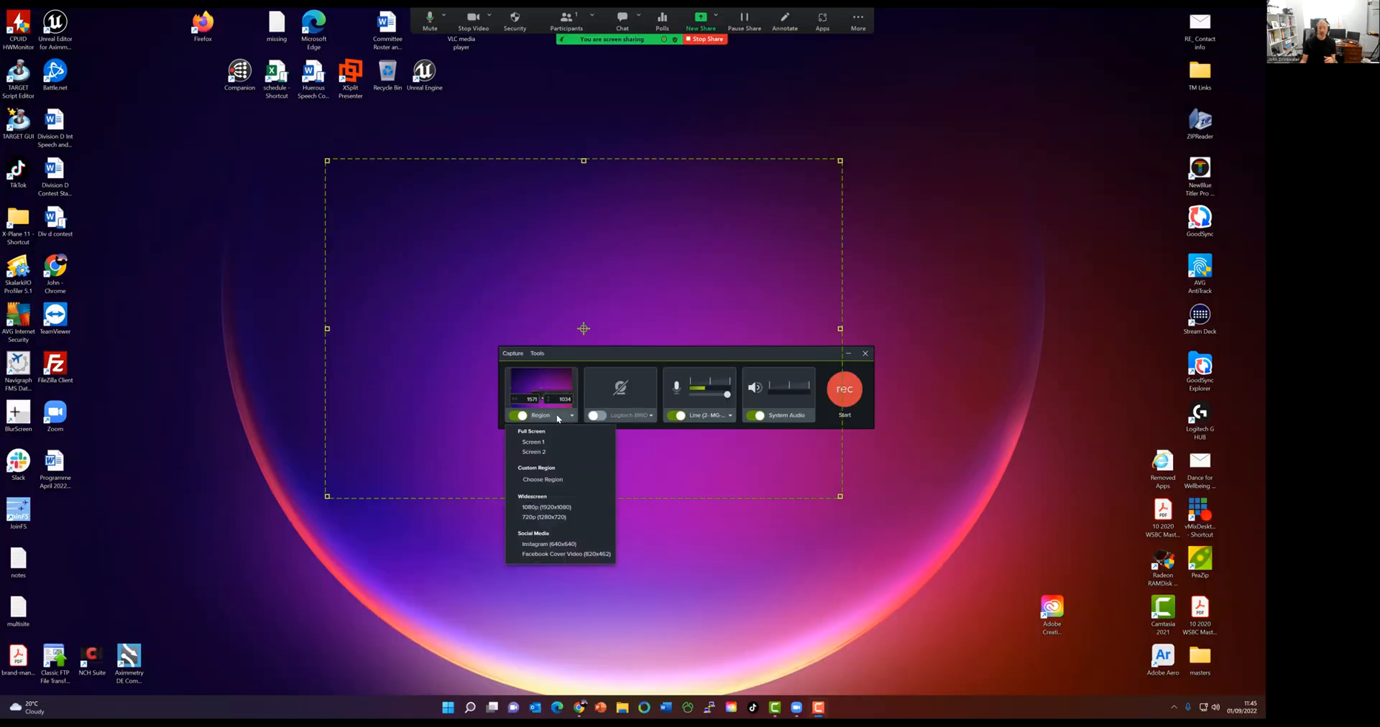
click(567, 509)
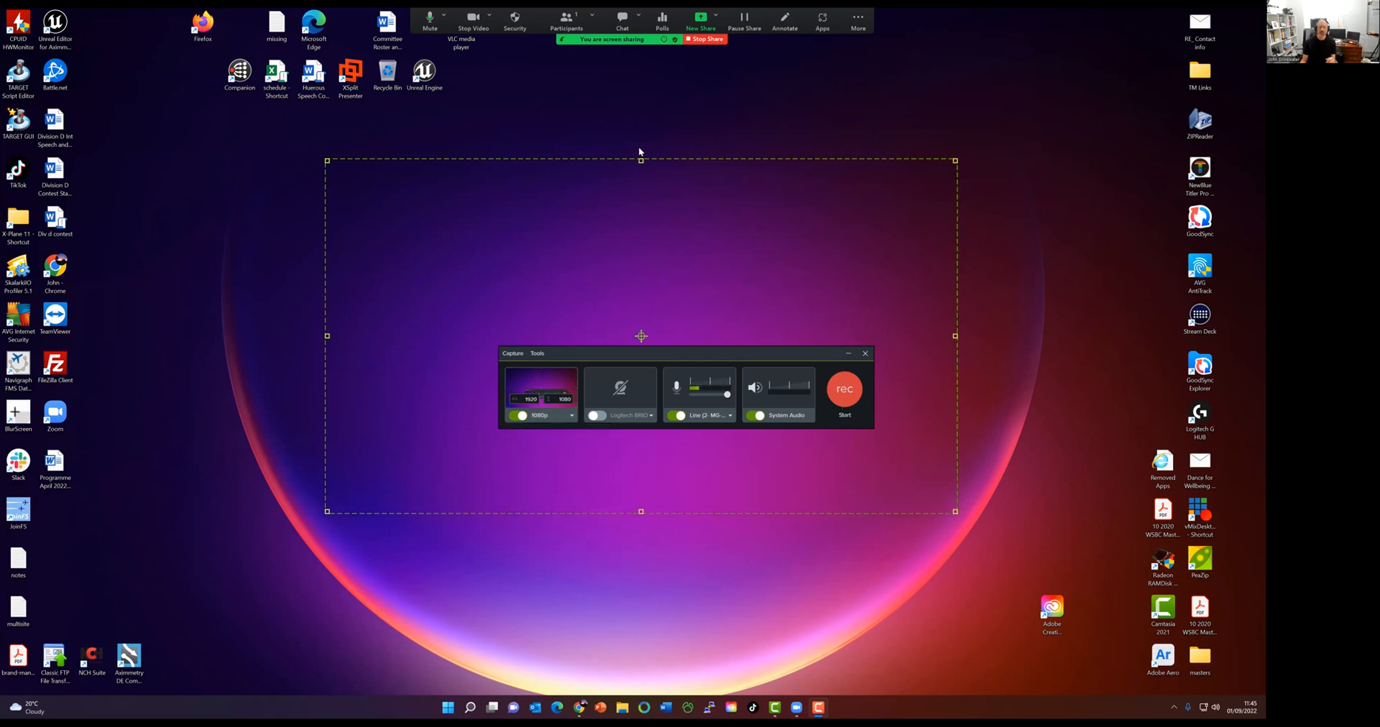
Set the recording area to the 720p (1280x720) preset and shift the region slightly up and to the left.
click(572, 416)
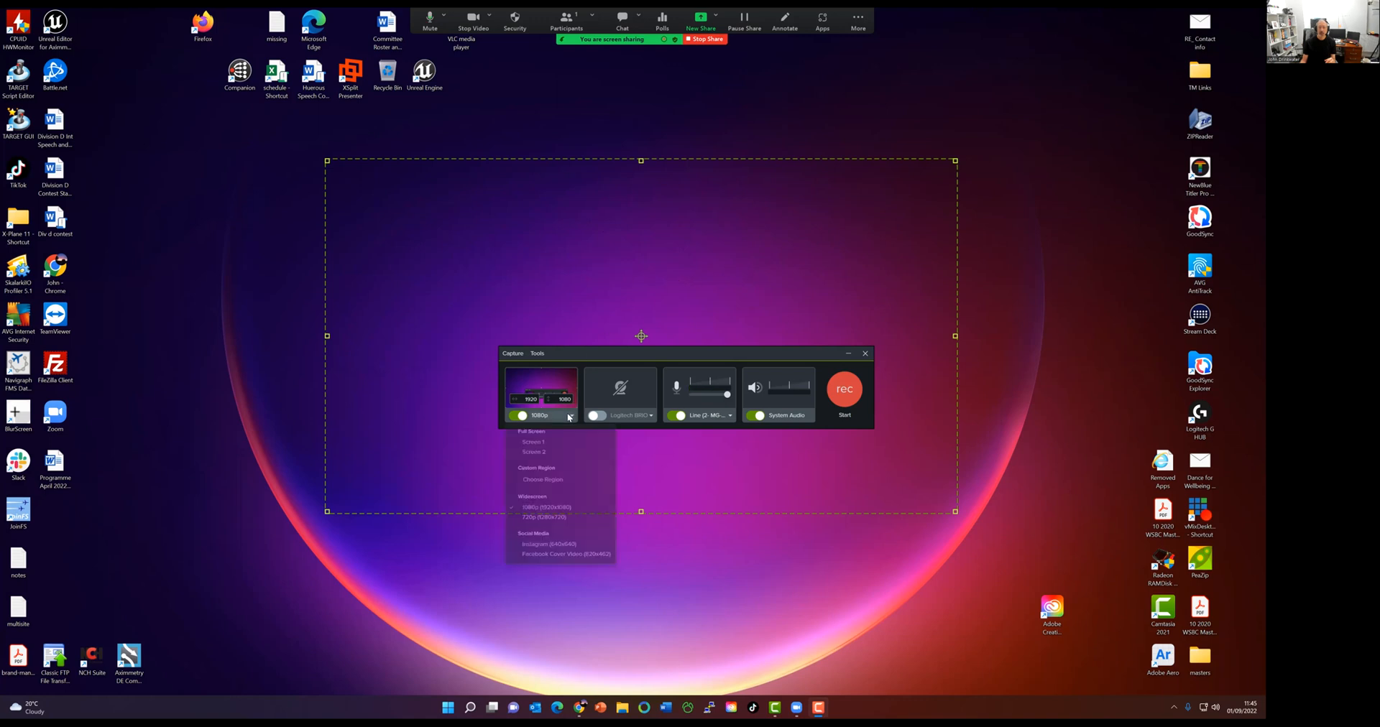
click(568, 516)
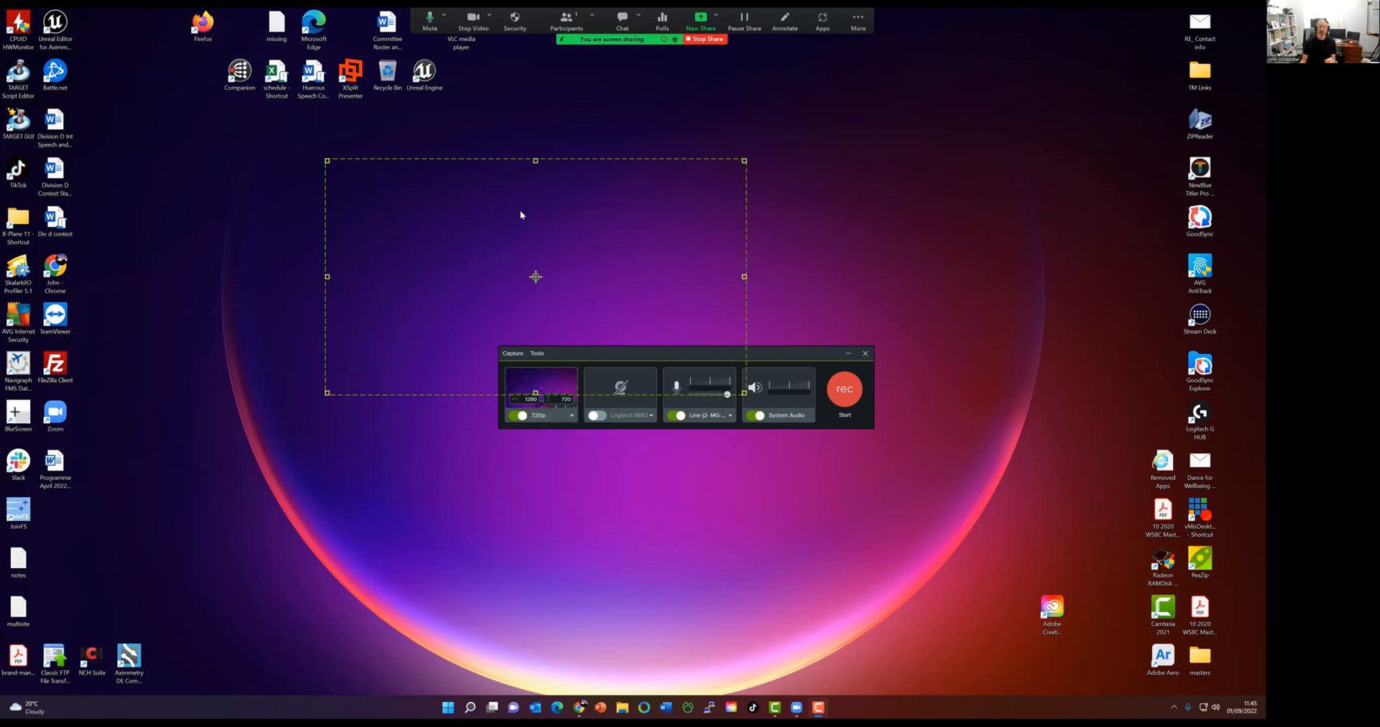
drag(535, 276, 488, 256)
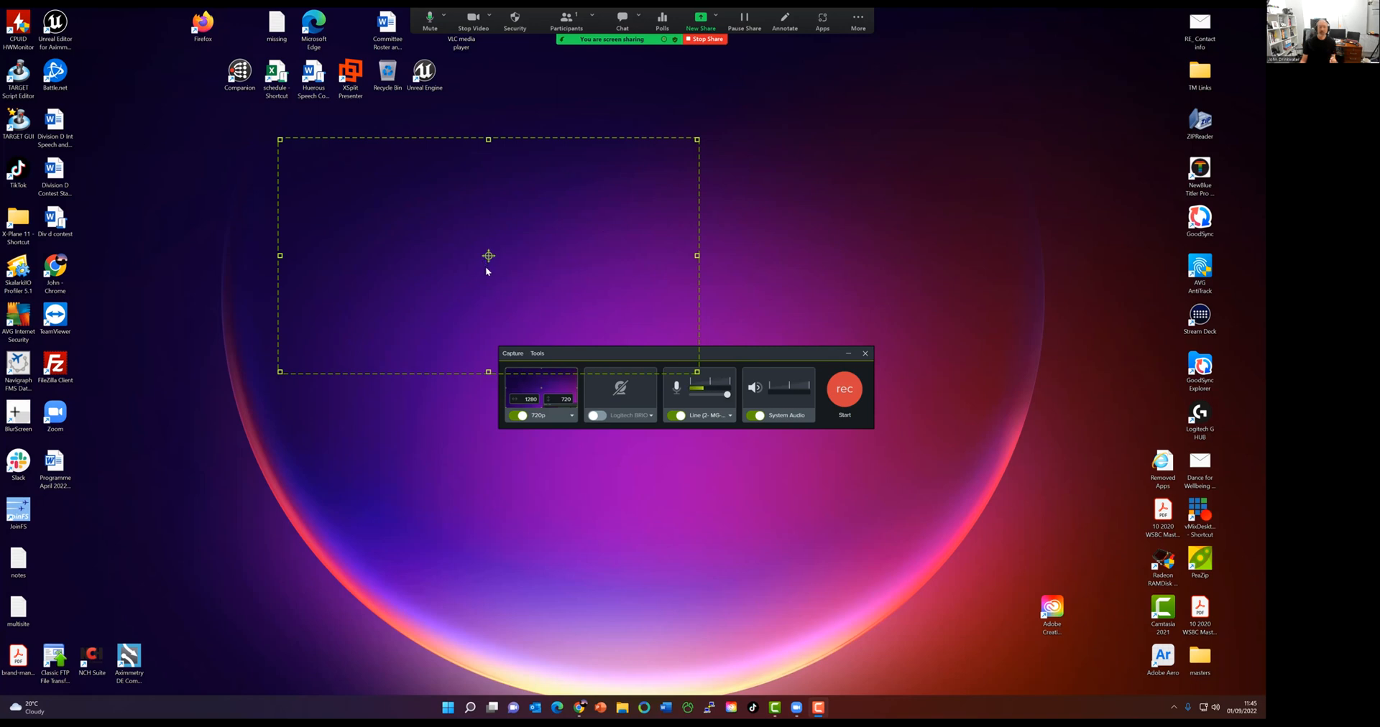
Select vMix Video as the recording camera and review the available microphone sources.
click(651, 416)
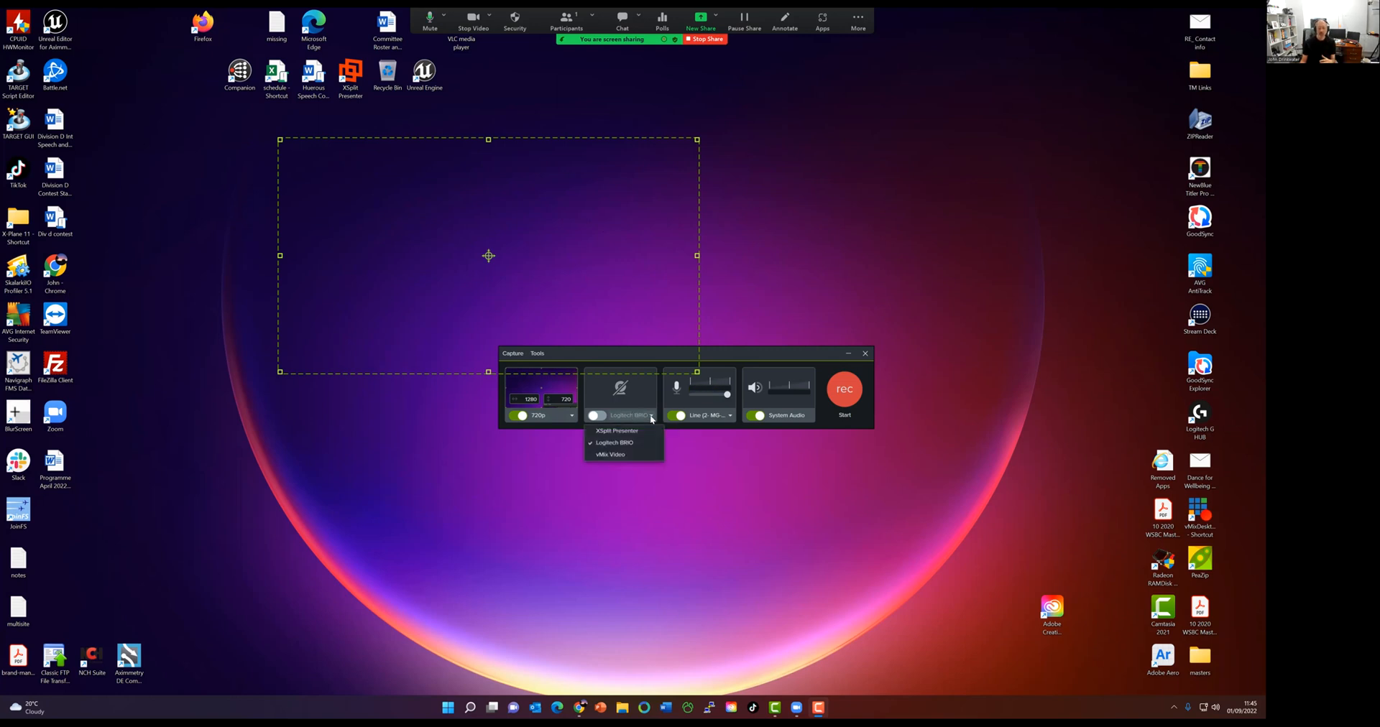
click(623, 455)
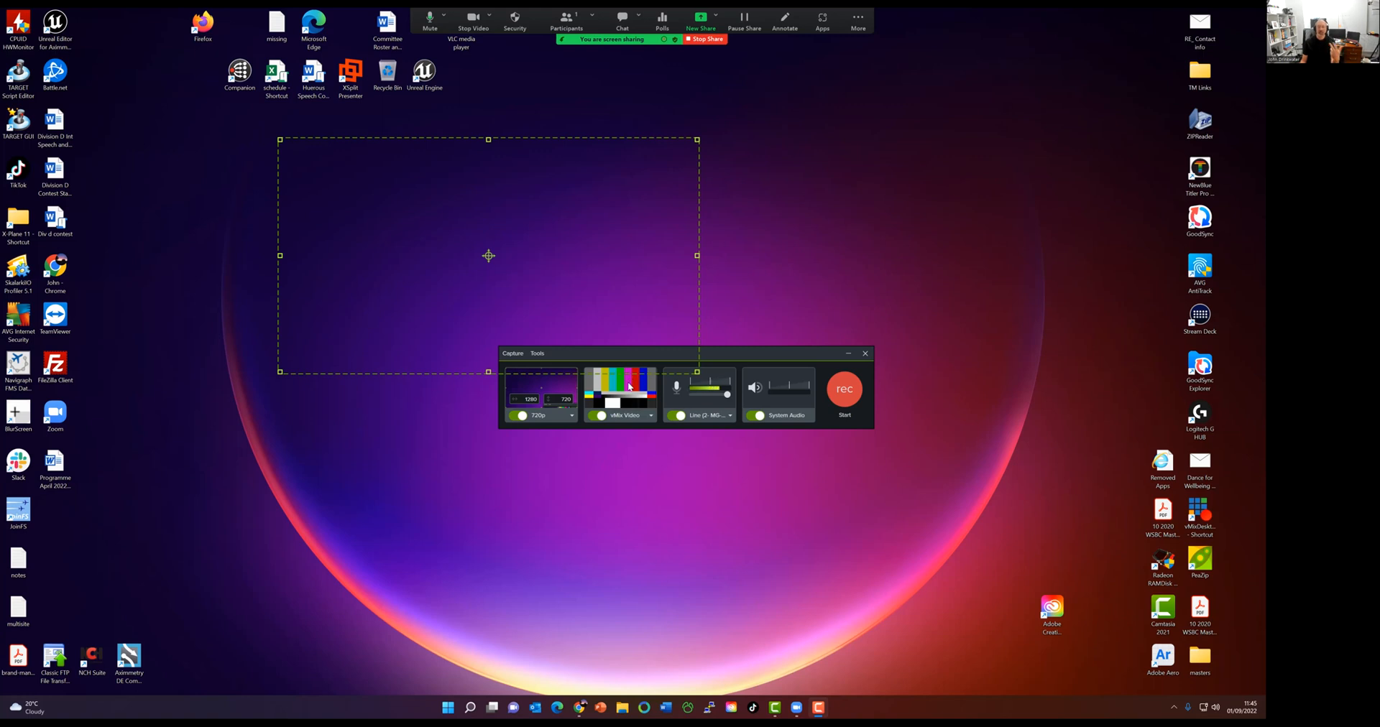
click(708, 417)
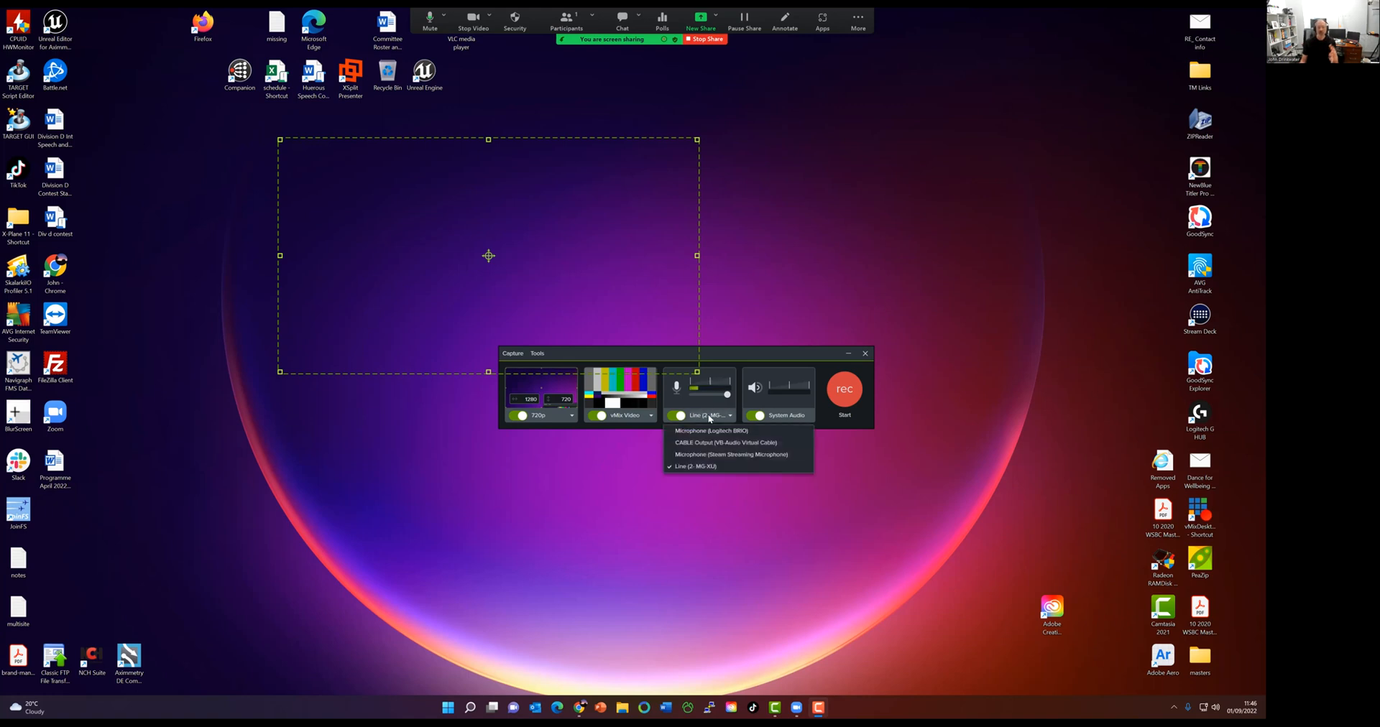
click(707, 407)
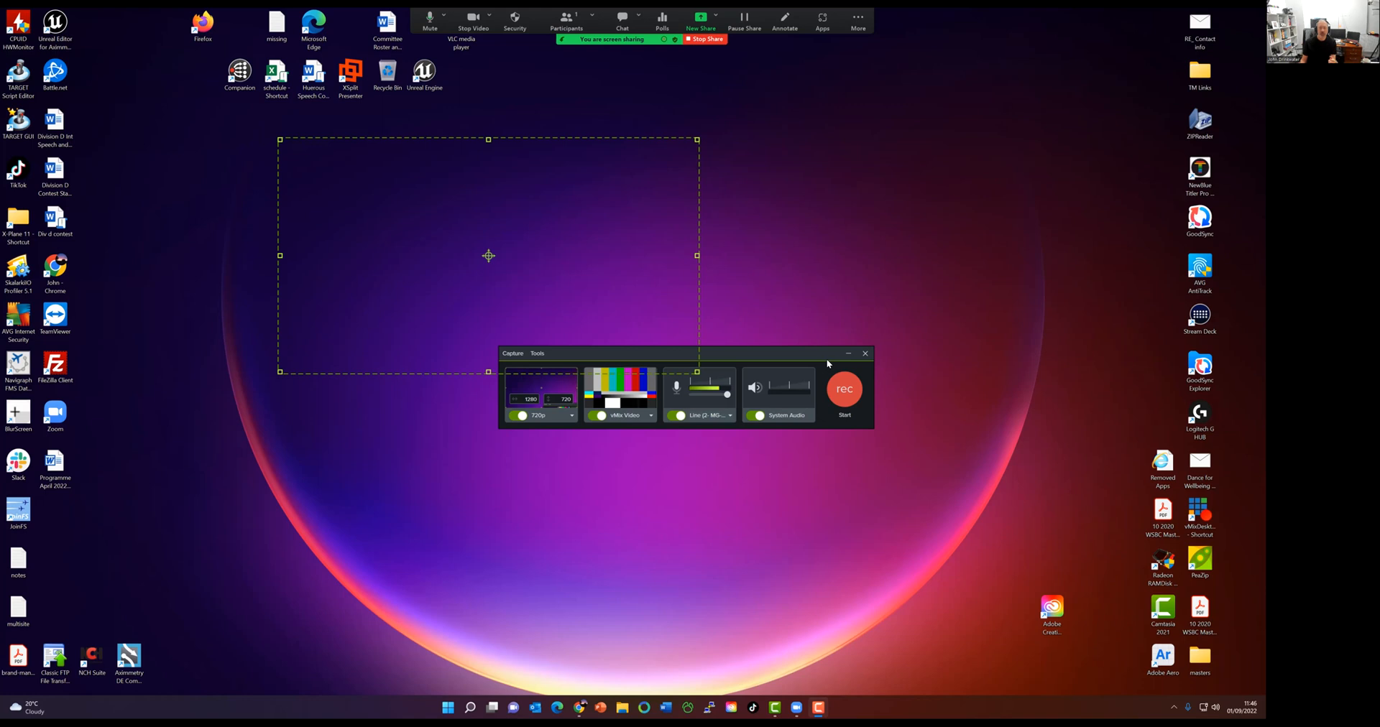
Close the recorder and switch to the Camtasia 2021 editor with the recorded project.
click(865, 354)
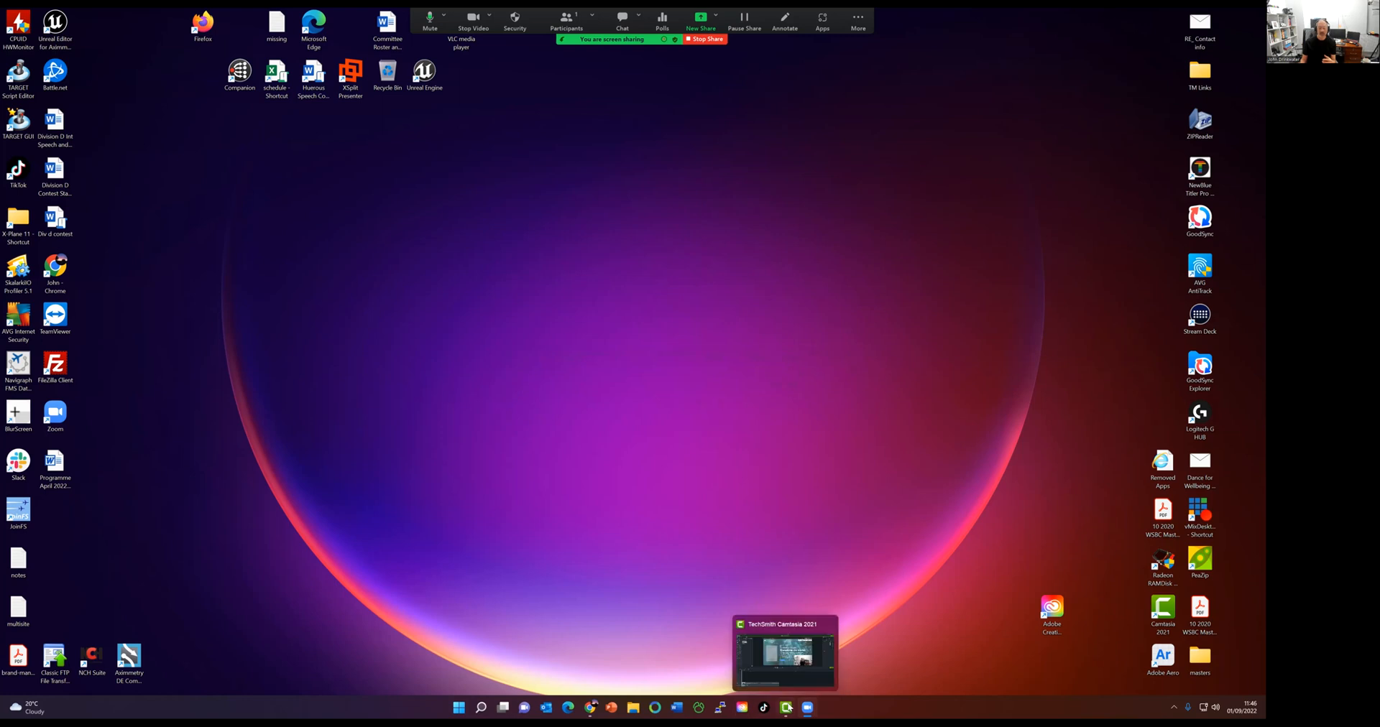
click(785, 708)
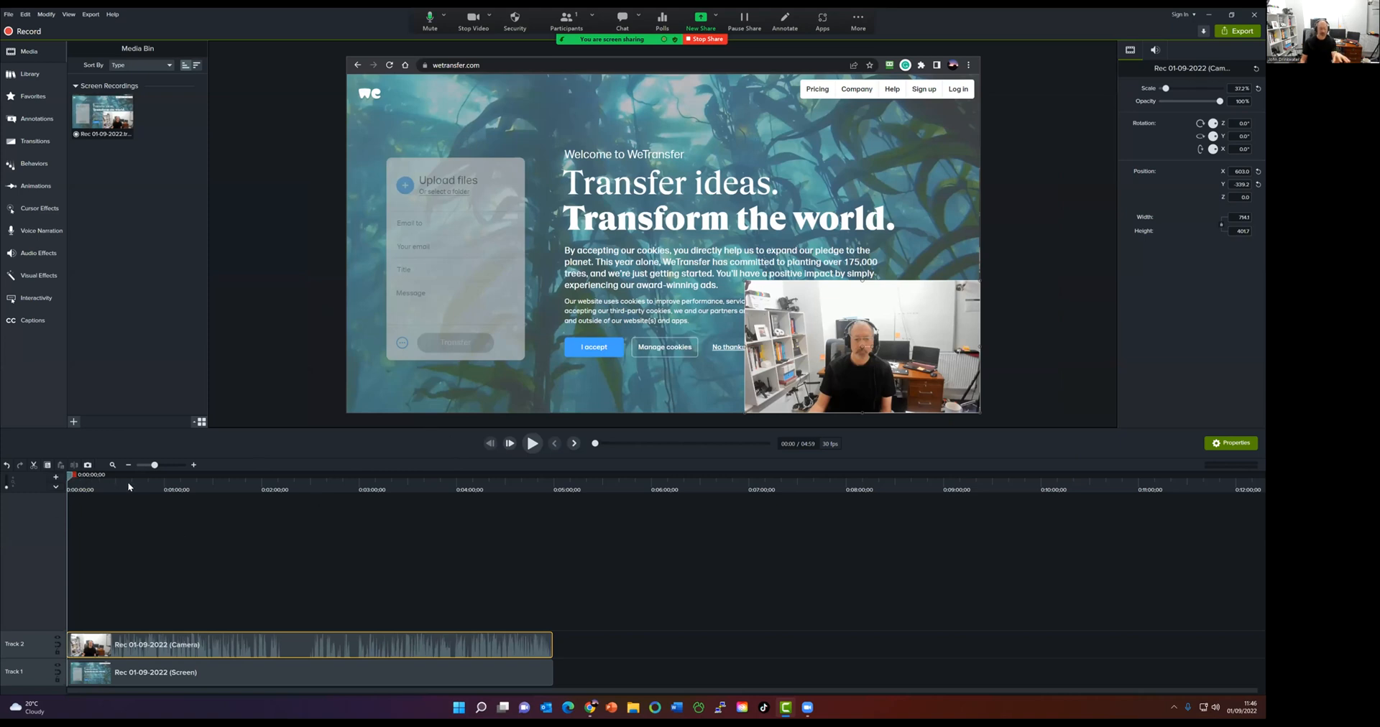
Scrub through the recording on the timeline to about 4:50 and return the playhead to the start.
drag(201, 485, 540, 500)
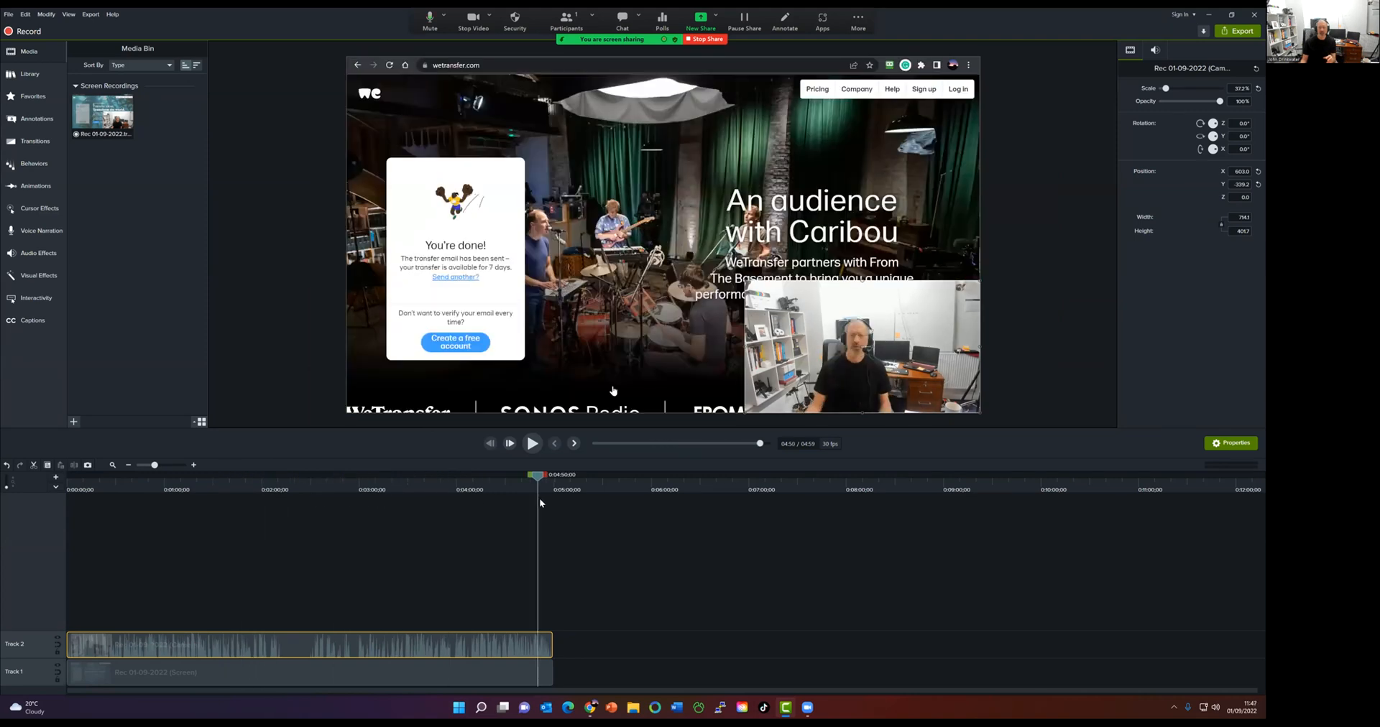
key(ctrl+Home)
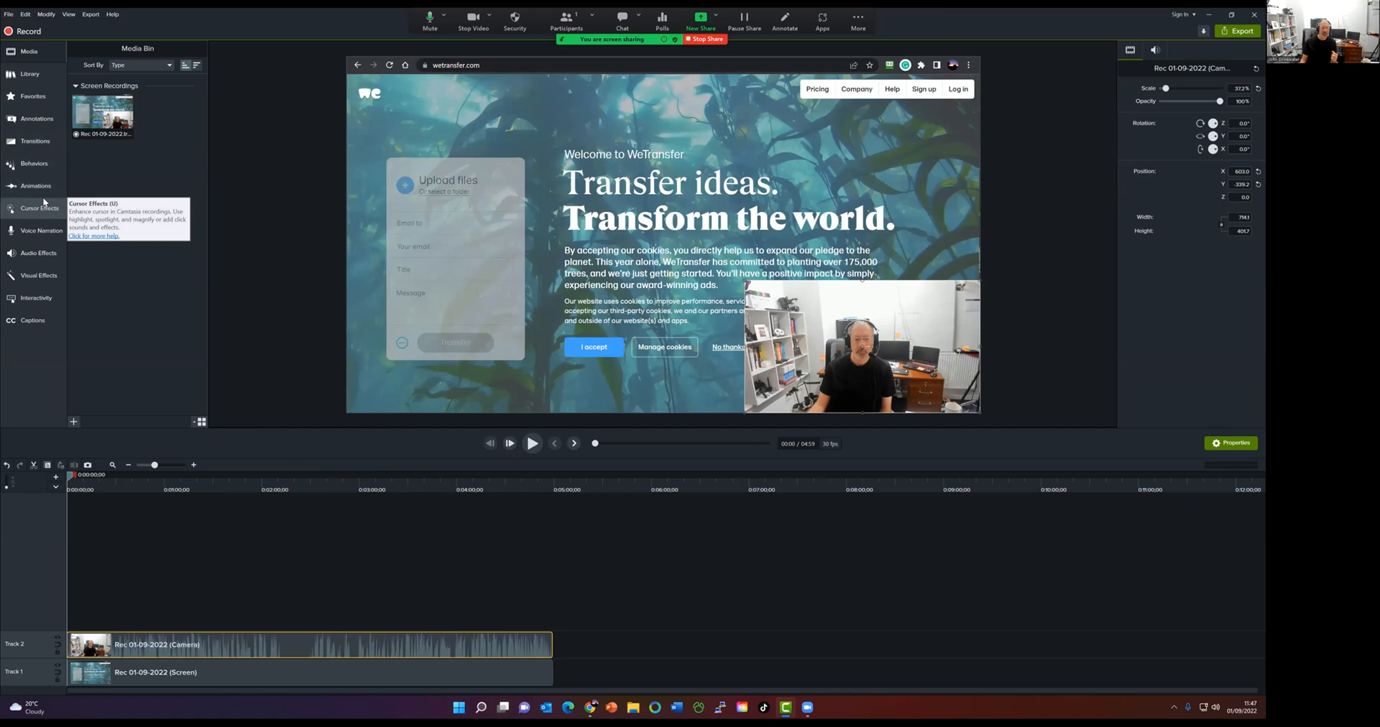
Browse the available Behaviors, Animations and Cursor Effects.
click(41, 170)
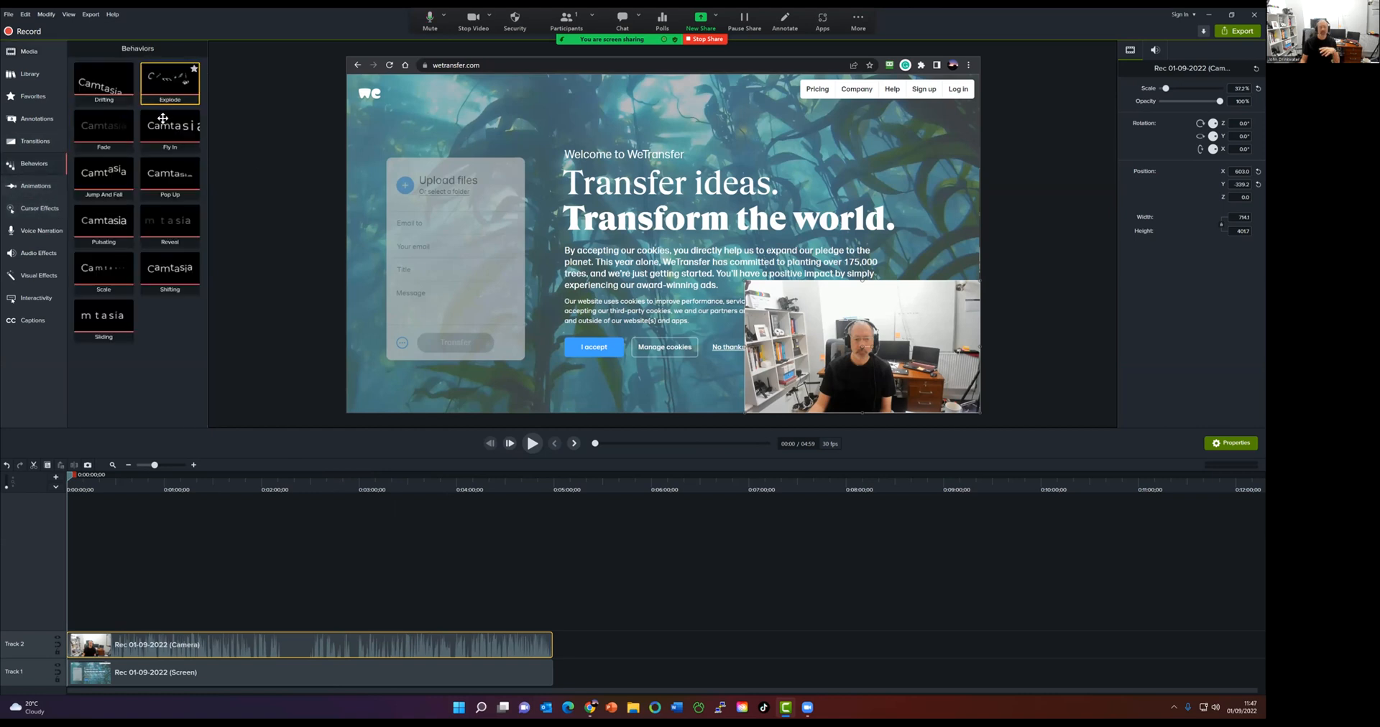
click(50, 193)
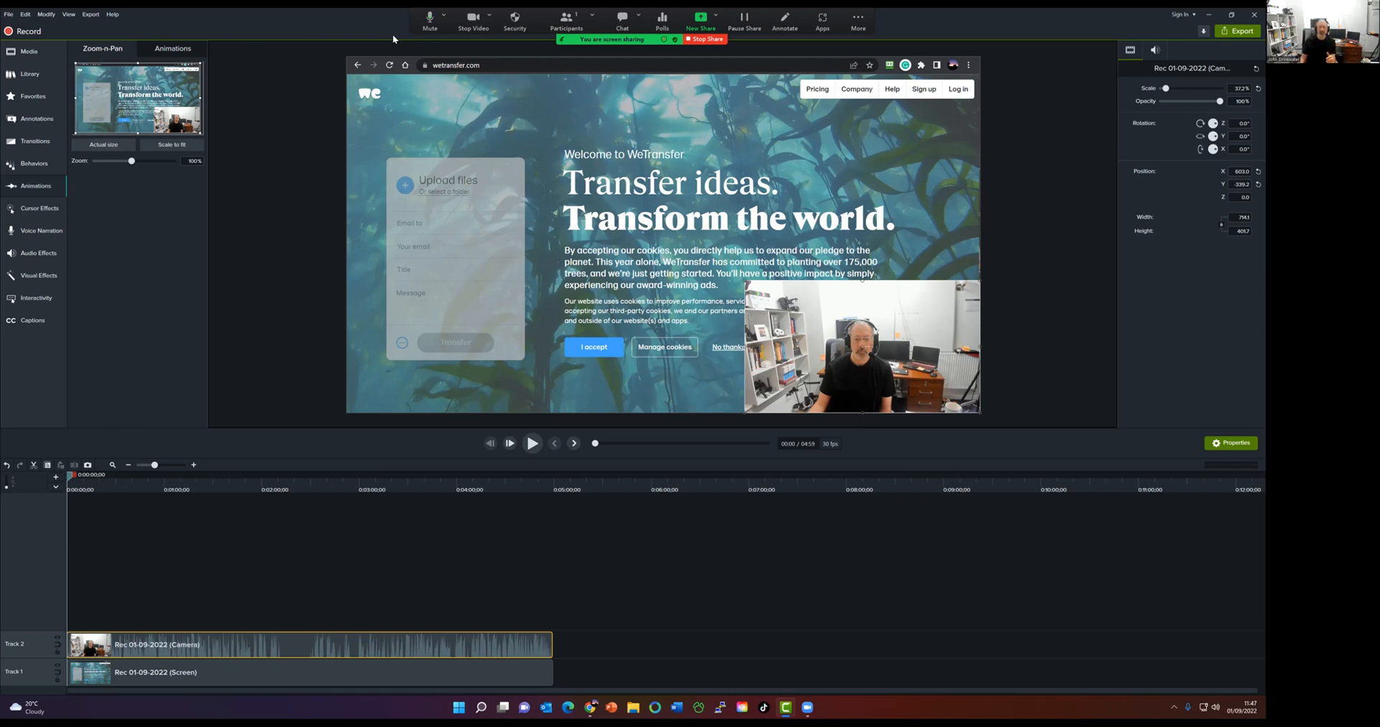
click(44, 209)
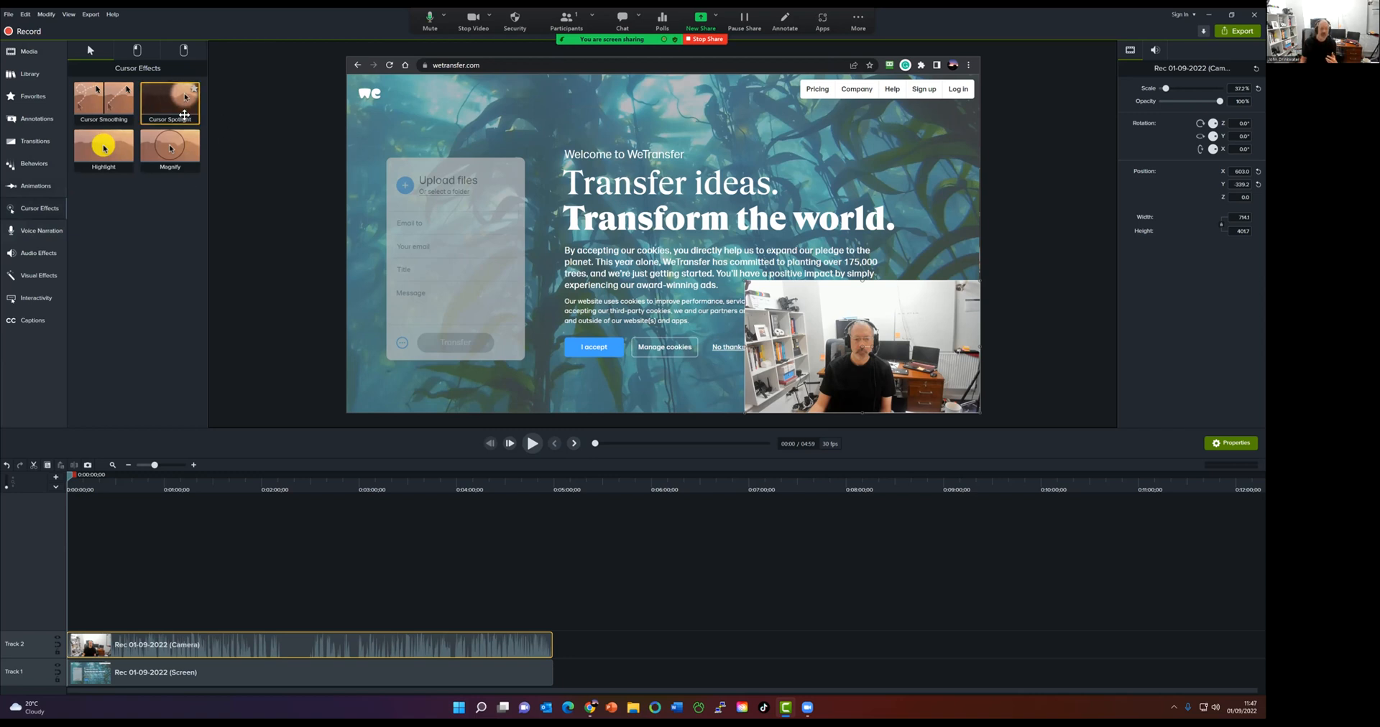
Add a red speech bubble callout from the annotations over the headline in the canvas.
click(50, 120)
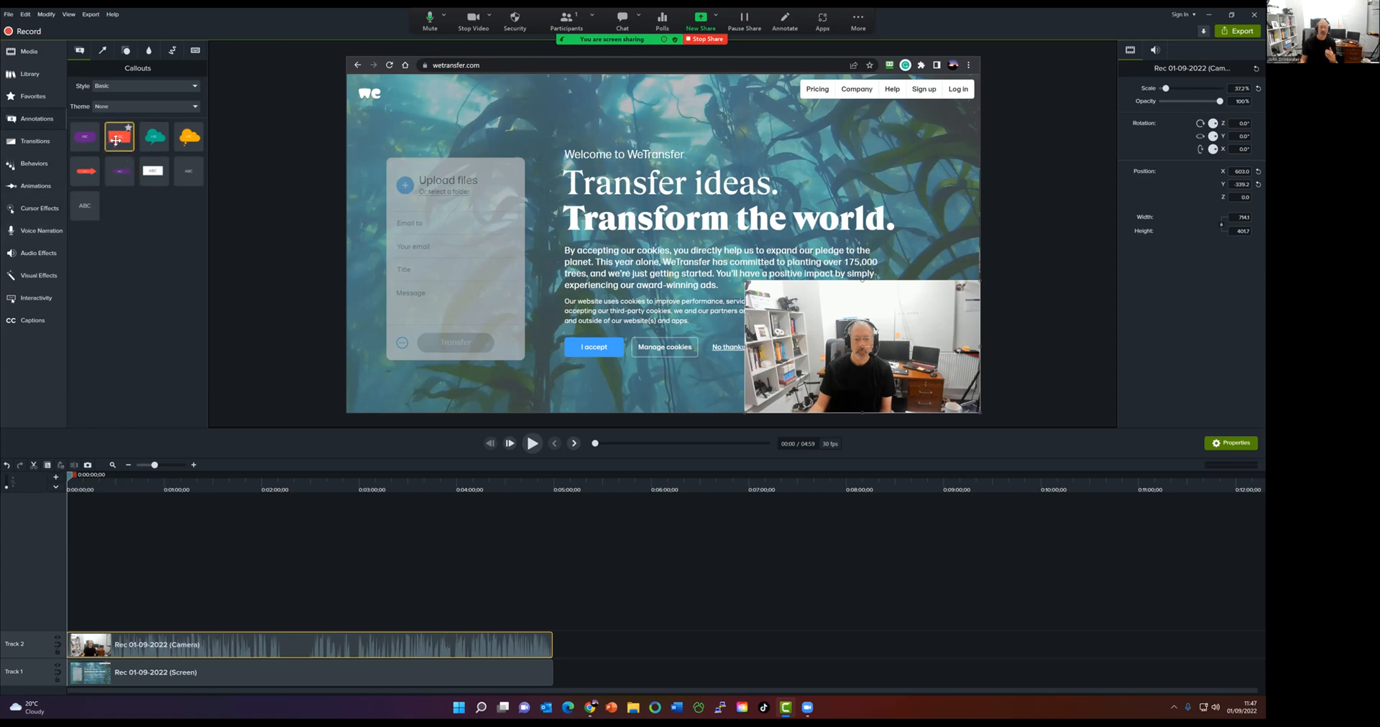
drag(115, 140, 662, 176)
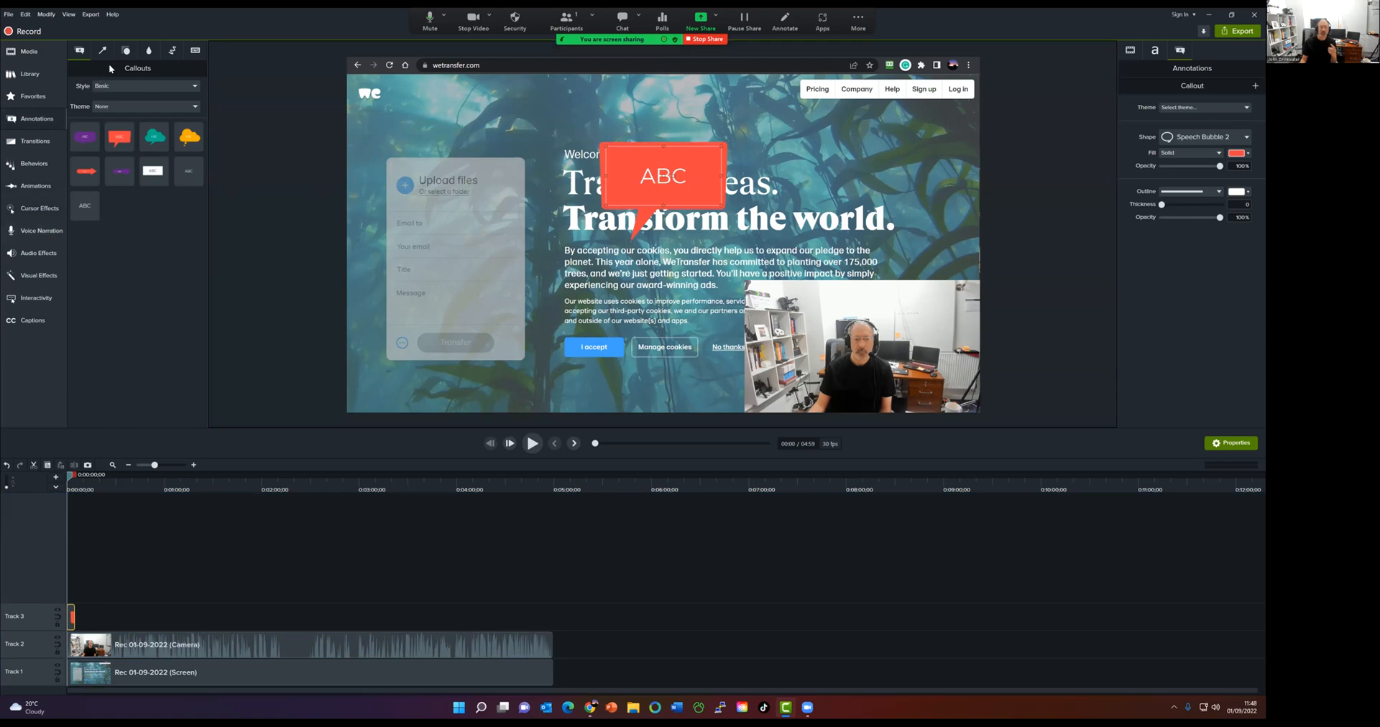
Add a blur annotation to the canvas covering the cookie paragraphs below the headline.
click(147, 52)
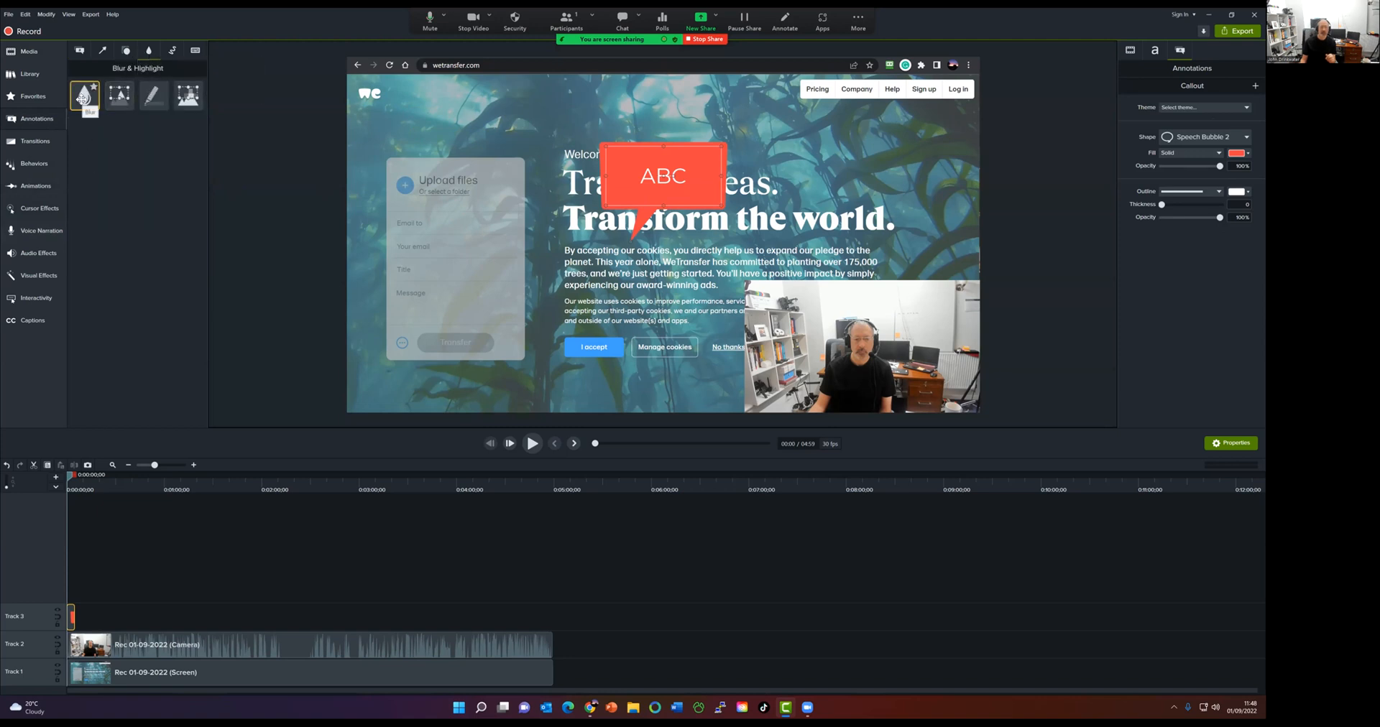
drag(84, 96, 866, 285)
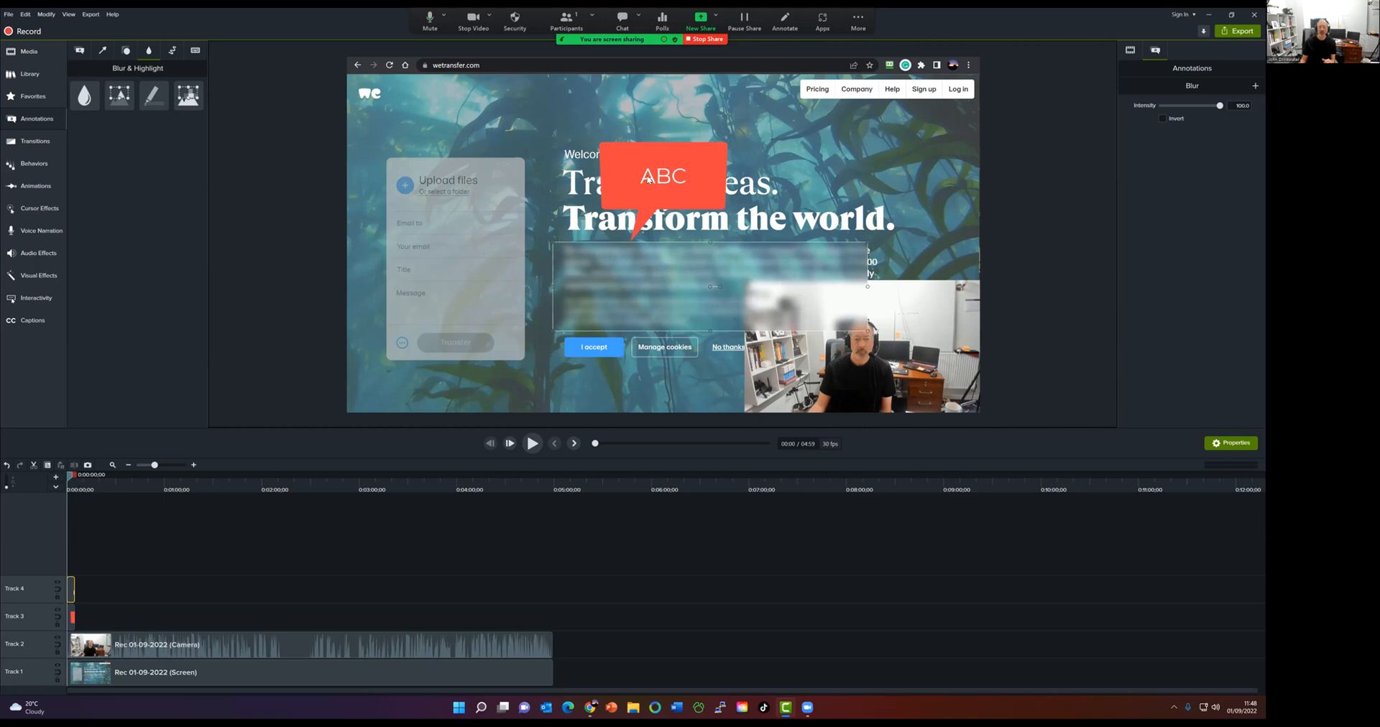
Delete the red speech bubble callout from the canvas.
click(648, 179)
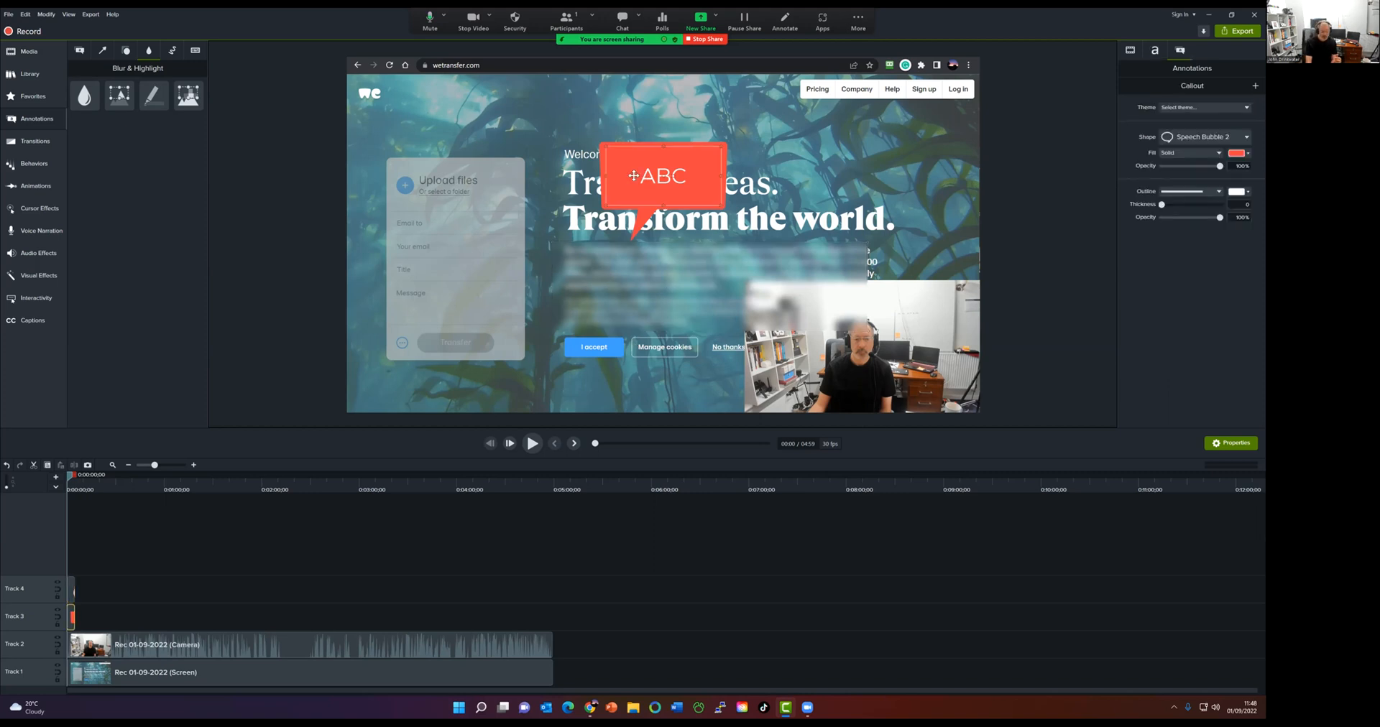
key(Delete)
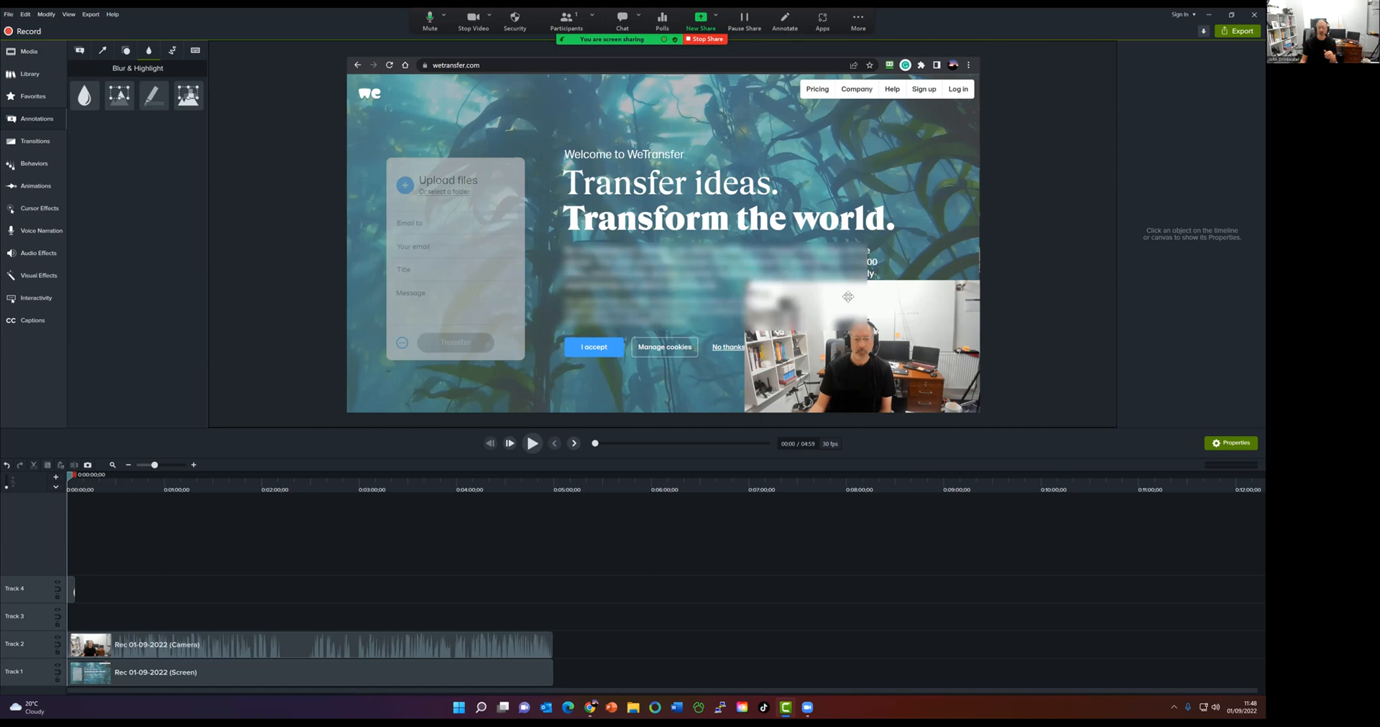
Widen the blur over the cookie text slightly and lower its intensity to about 60.
click(851, 296)
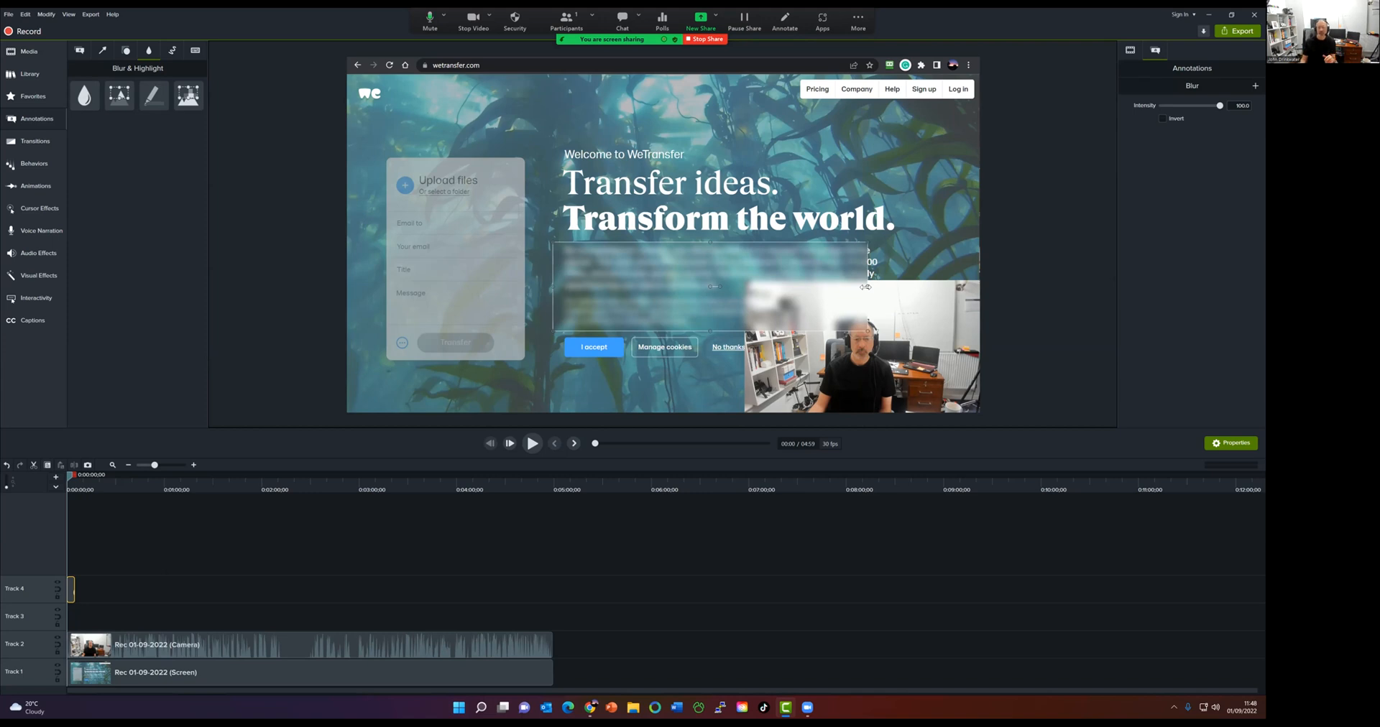
drag(865, 286, 870, 286)
drag(1220, 108, 1198, 112)
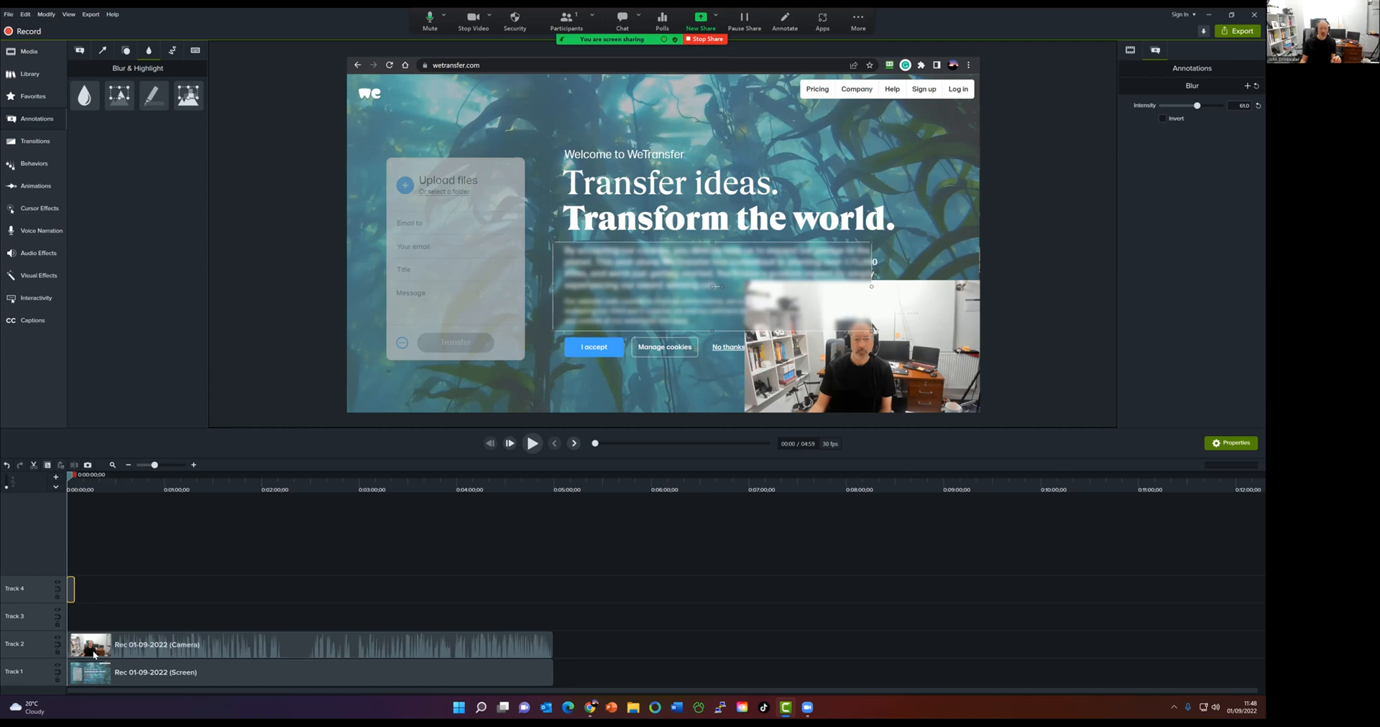
Extend the blur clip on Track 4 to the end of the cookie text at about 1:25 and move the playhead to about 2:17.
drag(71, 476, 205, 484)
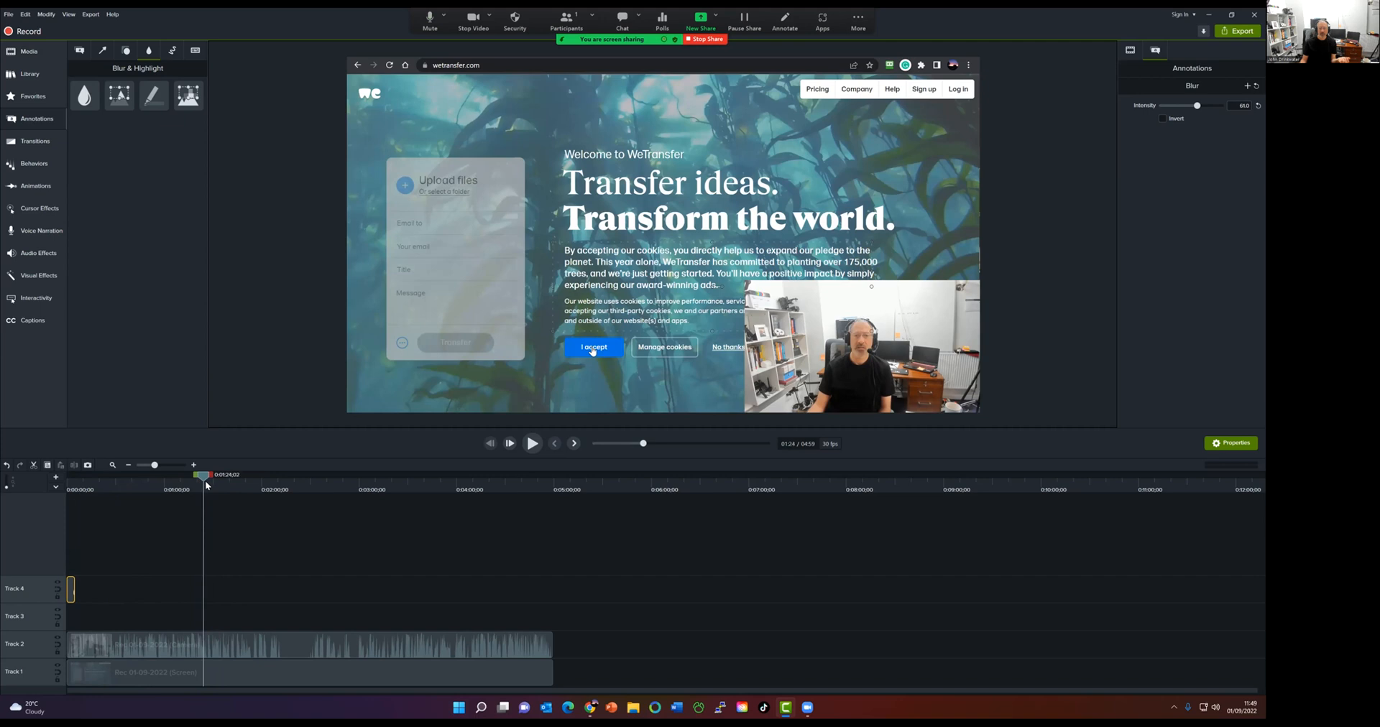
click(208, 485)
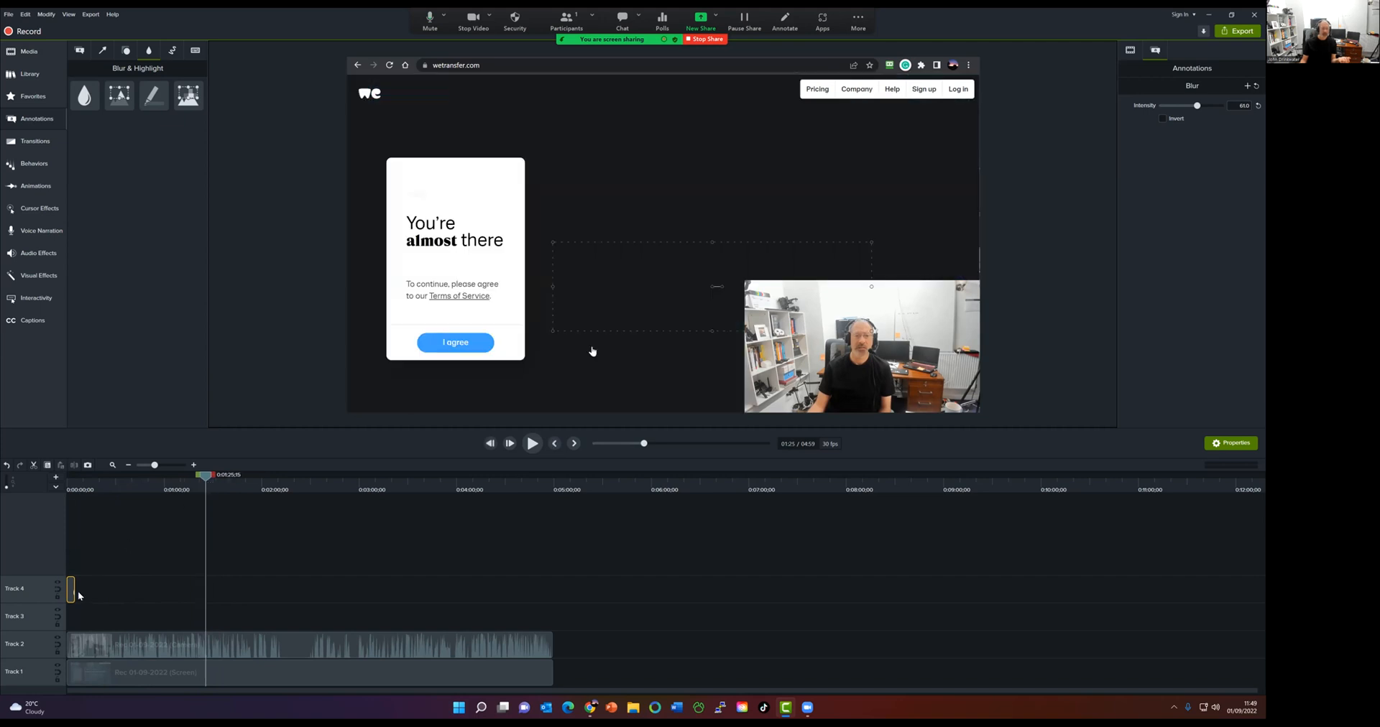
drag(72, 588, 205, 581)
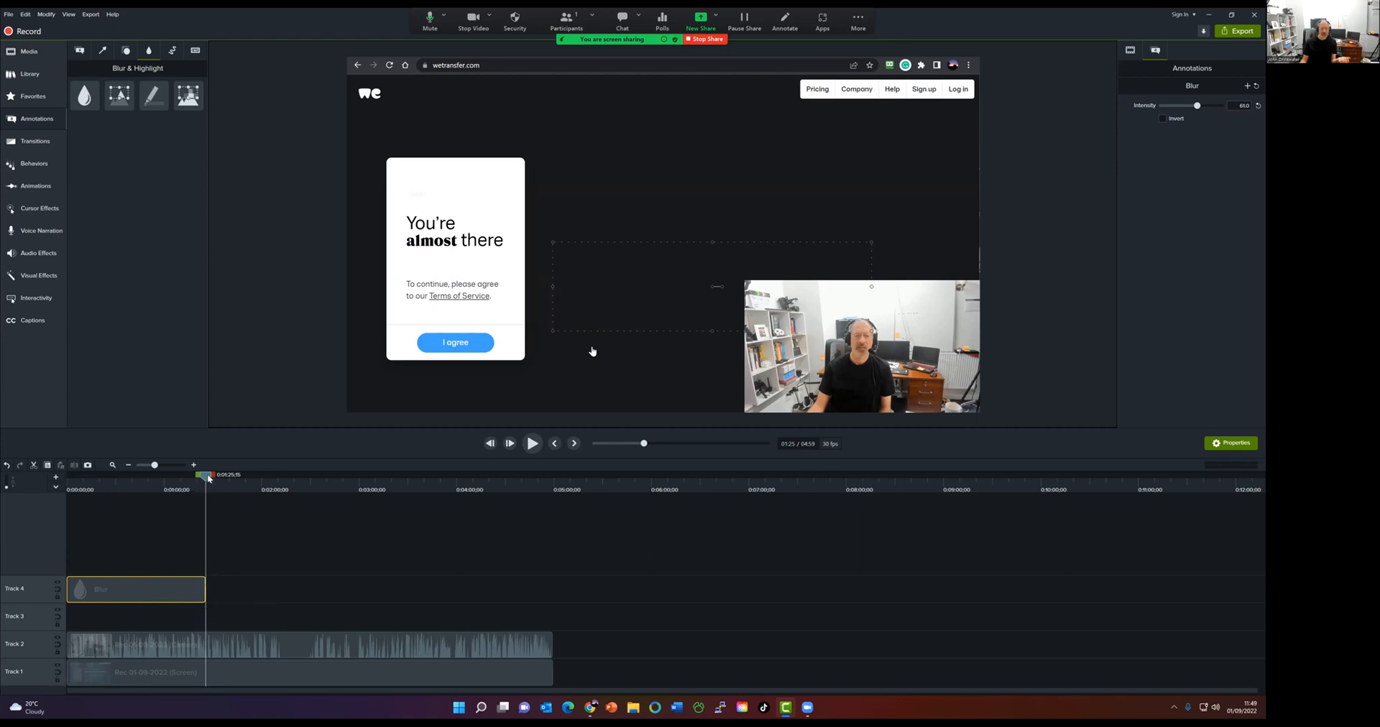
drag(208, 479, 291, 485)
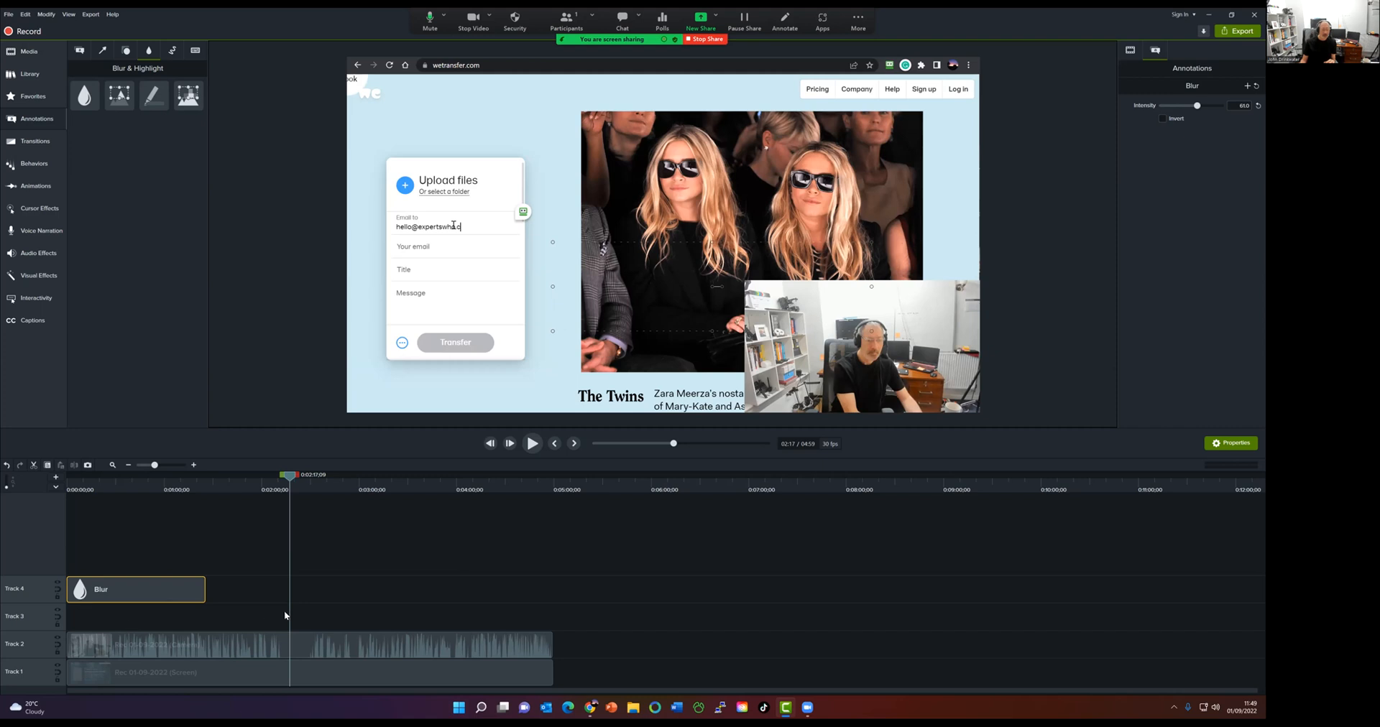
click(33, 465)
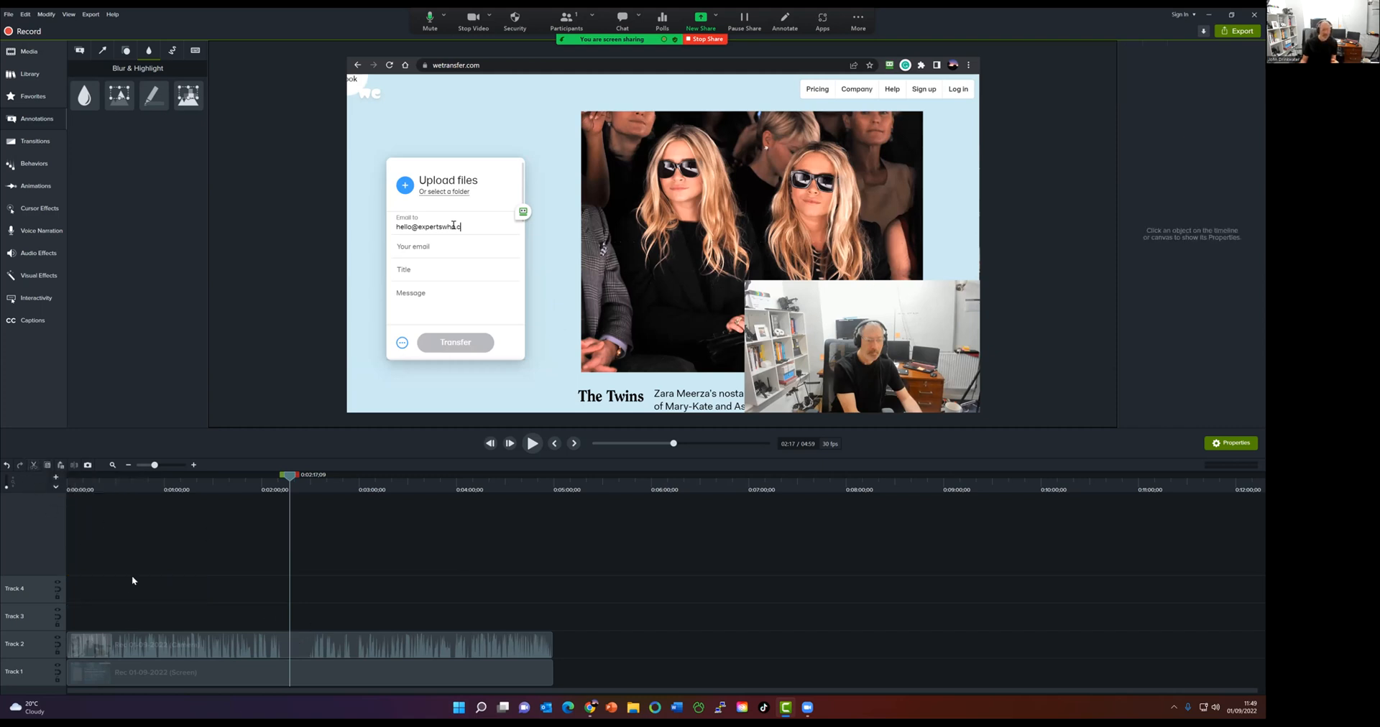
click(300, 644)
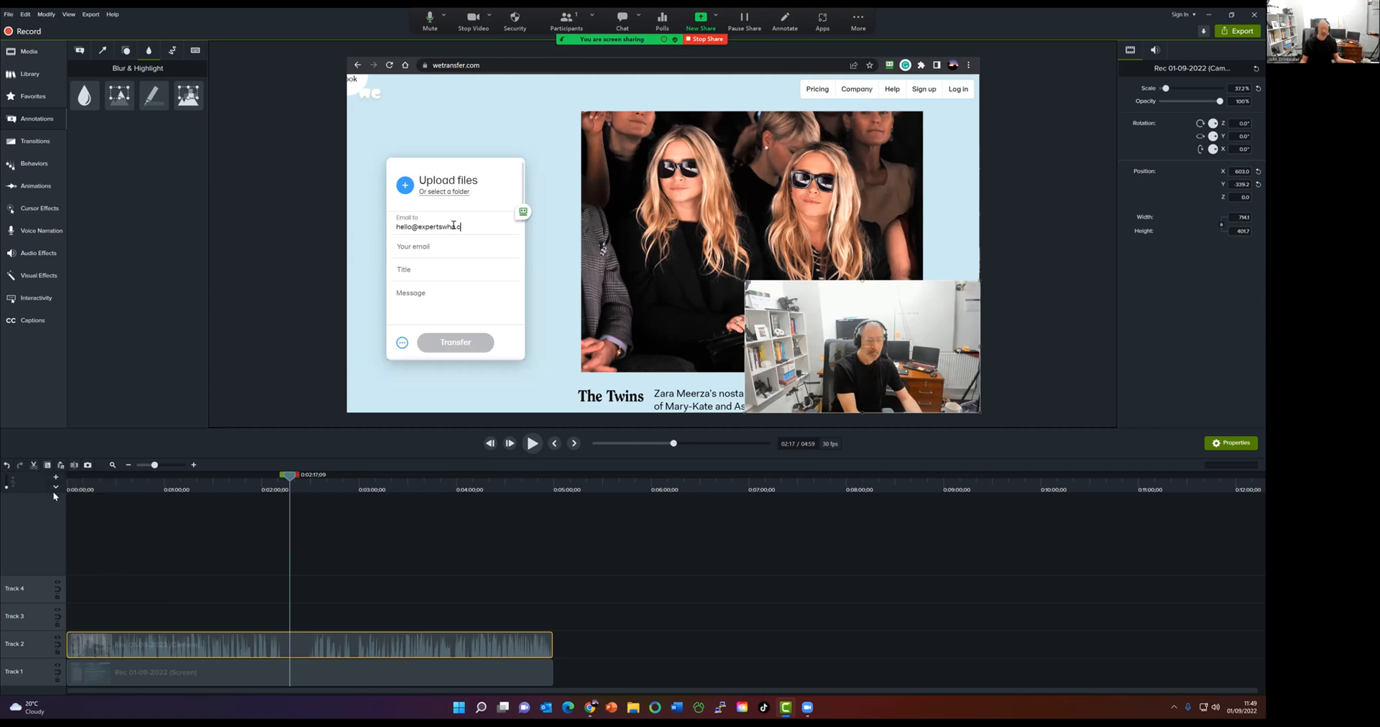
click(6, 466)
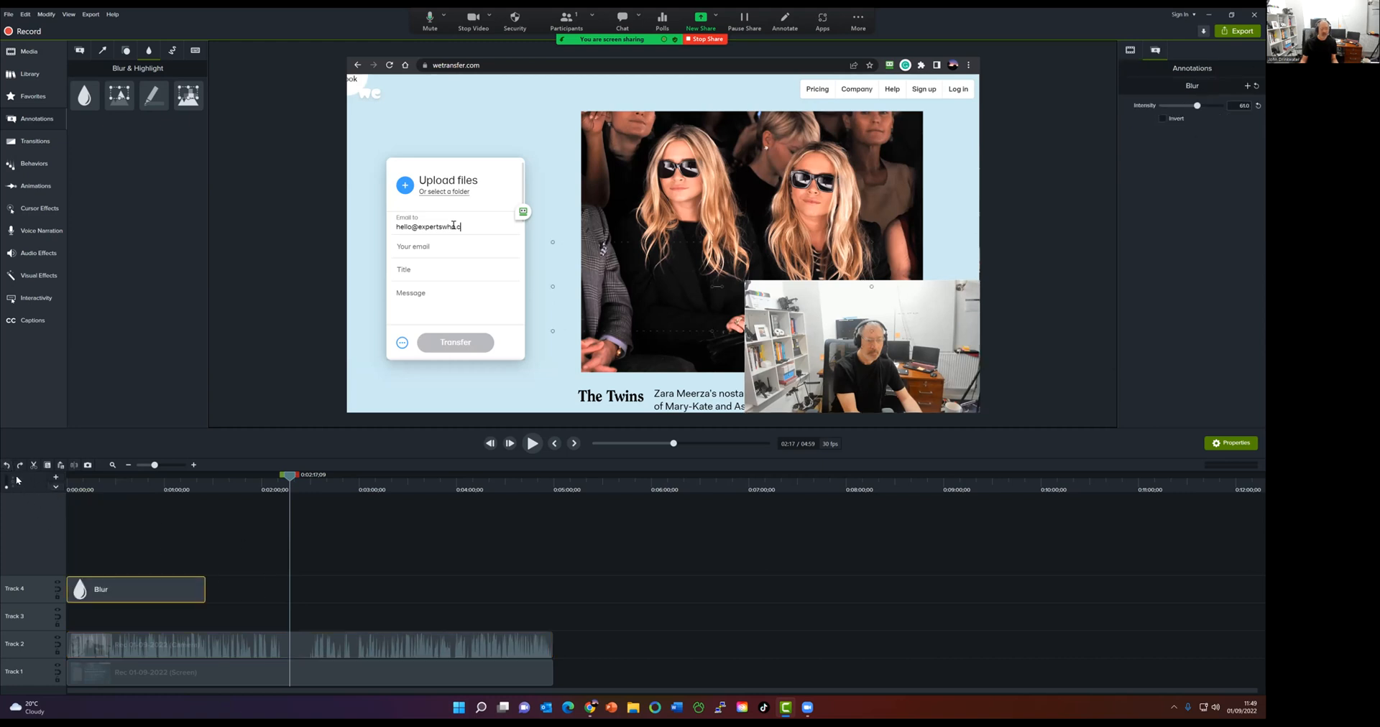
Split the camera recording on Track 2 at the playhead and select its second part.
click(249, 653)
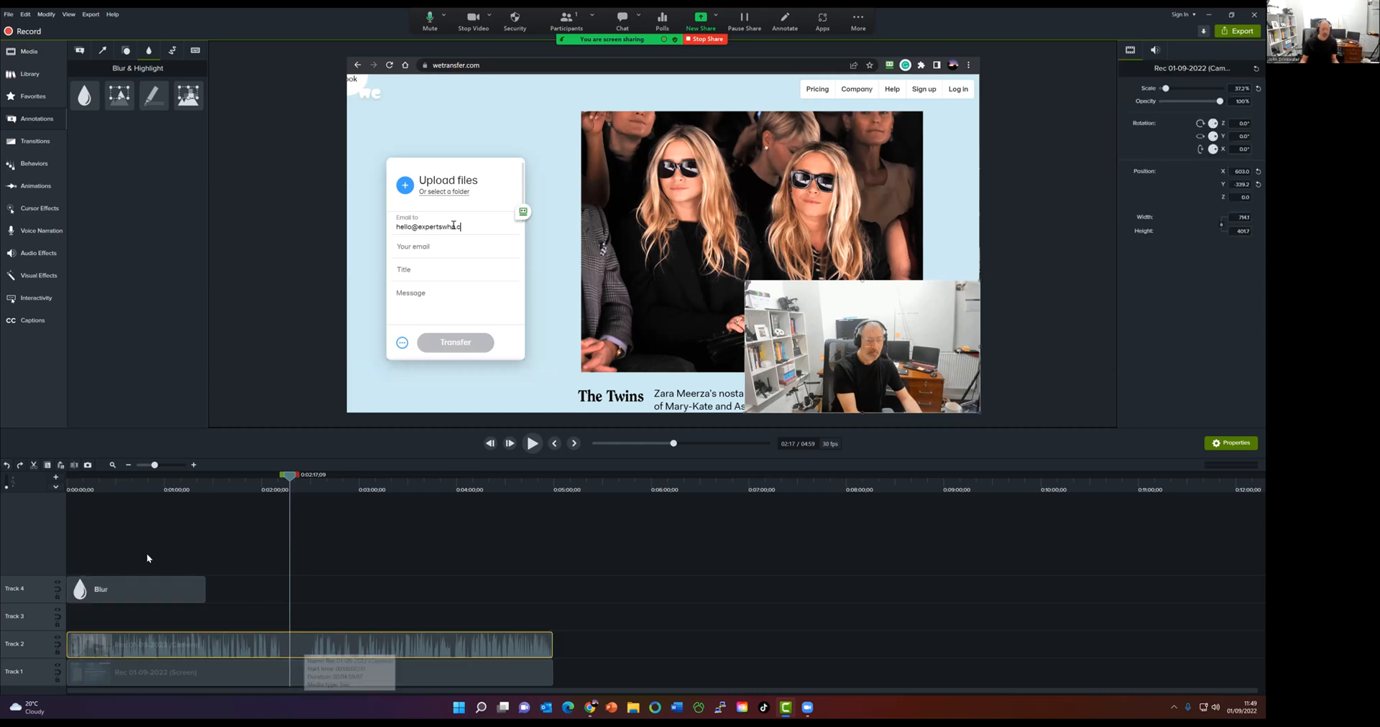
click(74, 465)
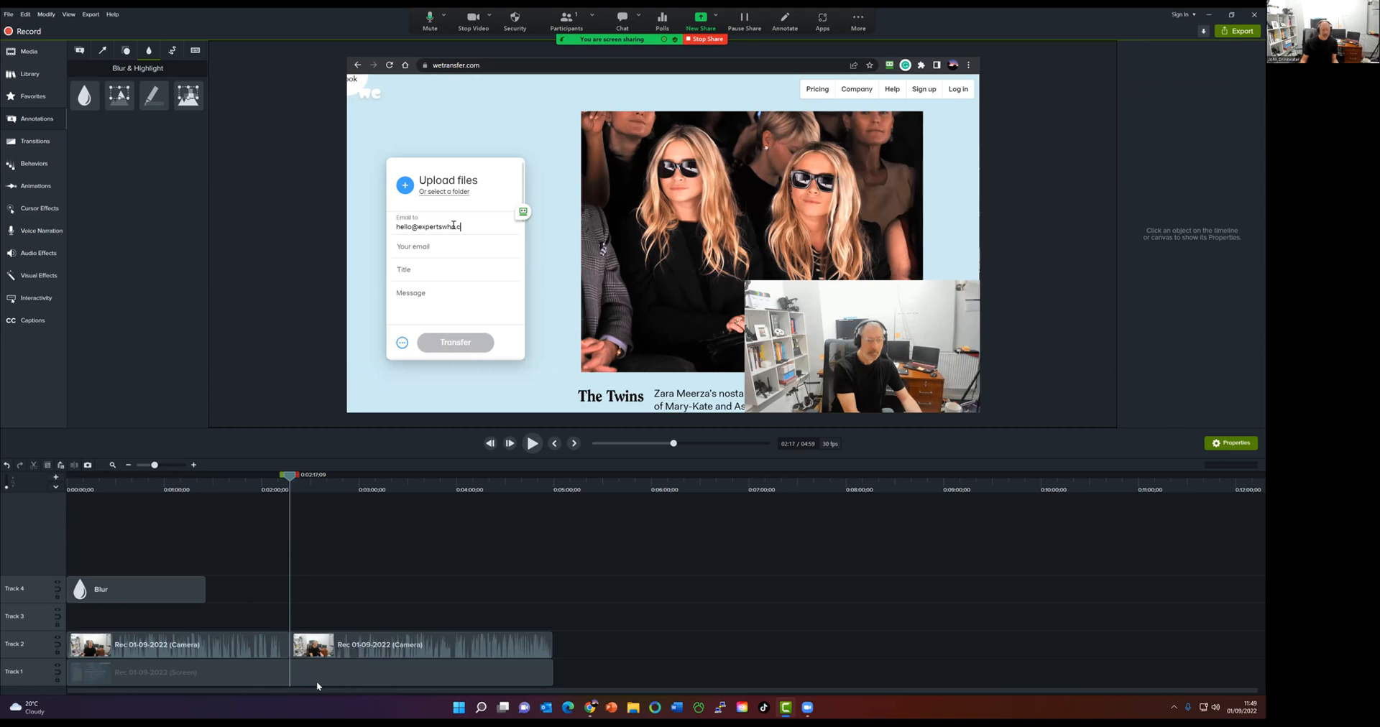
click(313, 648)
mouse_move(313, 648)
mouse_down()
mouse_move(506, 640)
mouse_move(307, 641)
mouse_up()
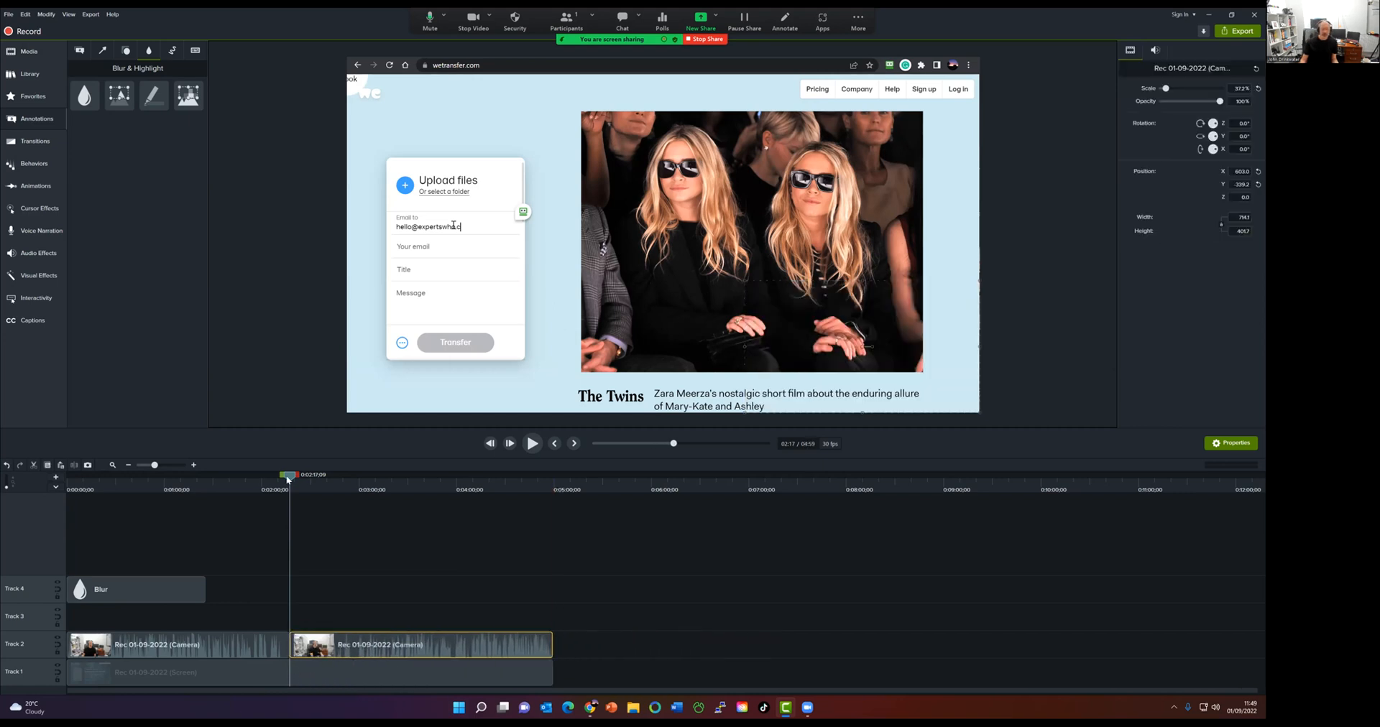
Trim the end of the first camera part on Track 2 and move the second part back to close the gap.
drag(290, 479, 345, 476)
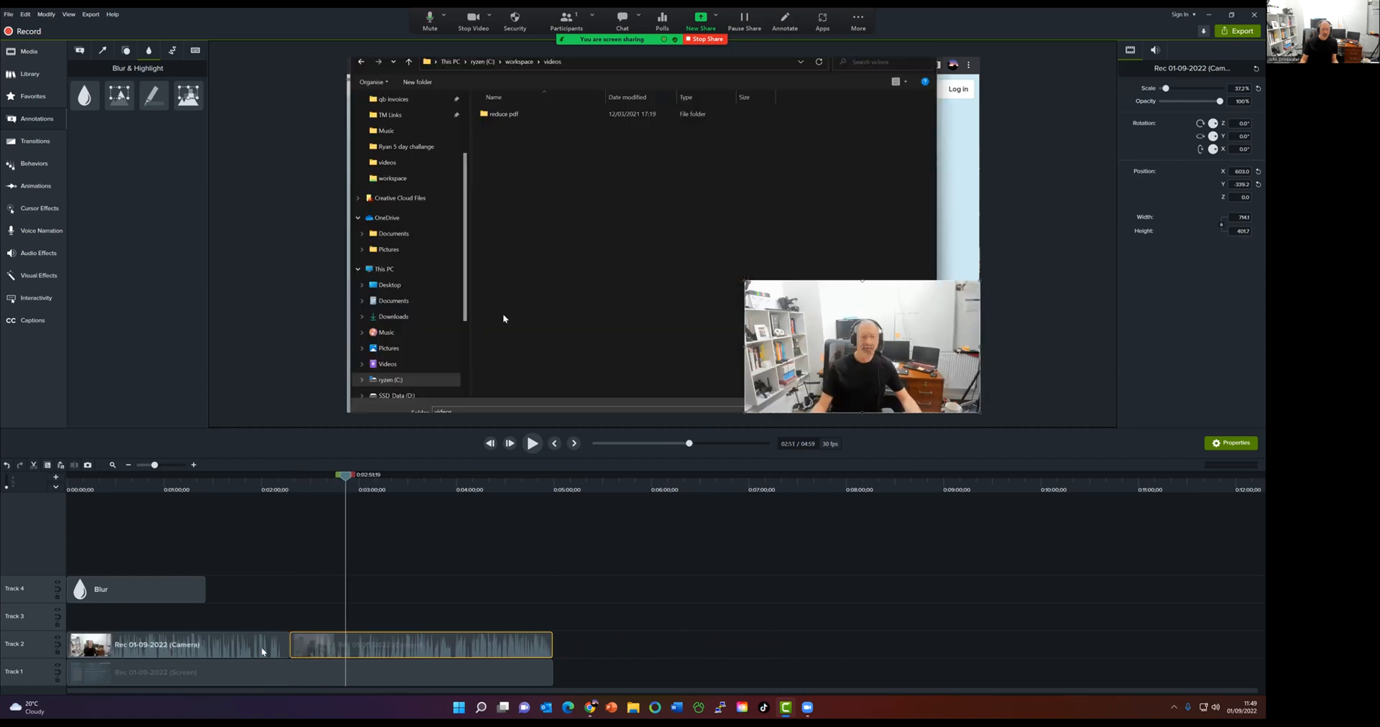
drag(286, 644, 251, 645)
drag(384, 649, 342, 647)
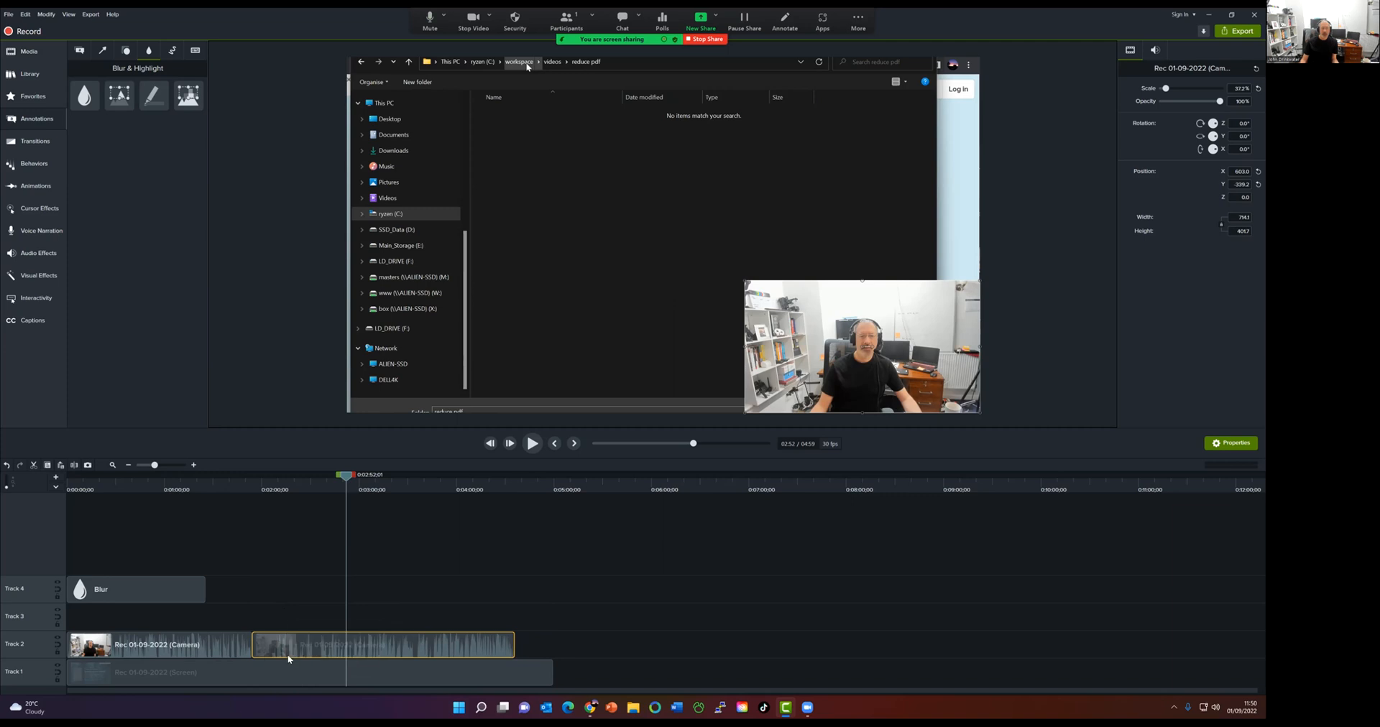
click(245, 649)
click(260, 648)
Add a highlighter annotation over the folder tree and resize it to cover the entries from Music to ryzen (C:).
mouse_move(155, 104)
mouse_down()
mouse_move(230, 158)
mouse_move(502, 222)
mouse_move(452, 211)
mouse_up()
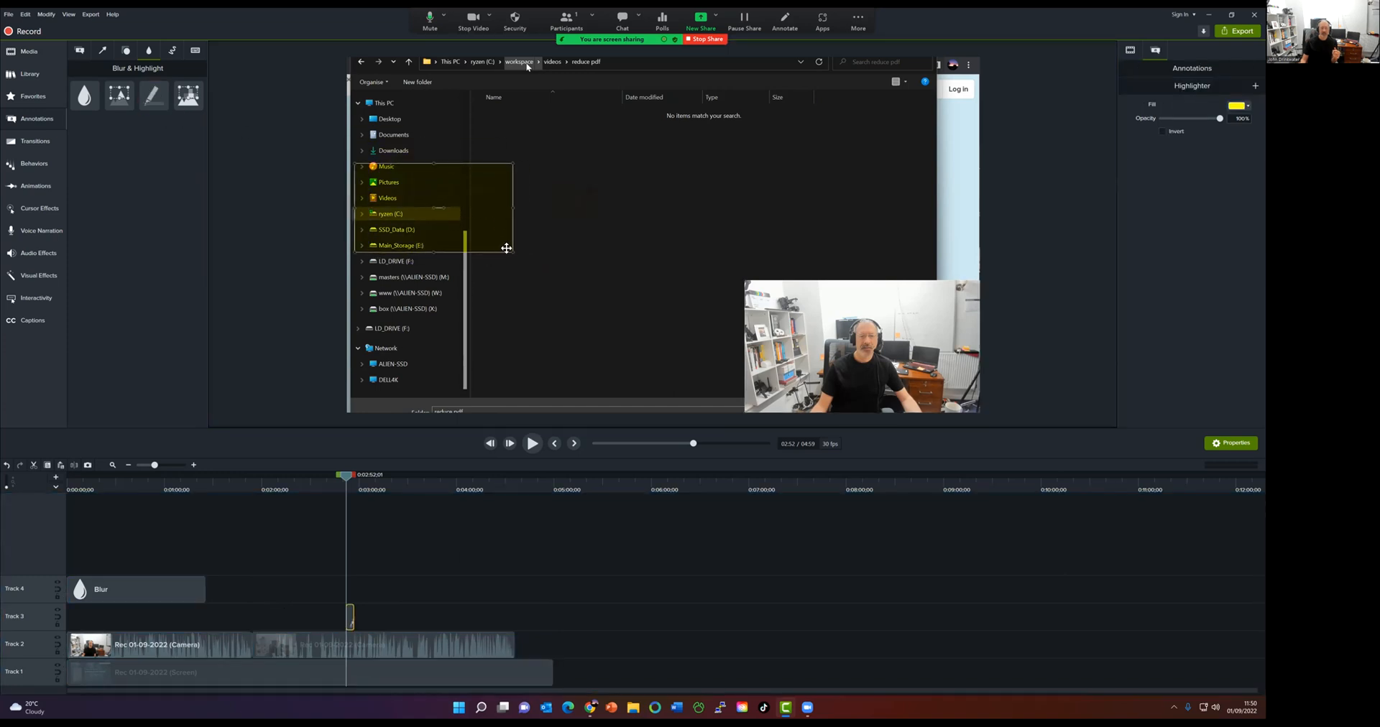
drag(513, 252, 450, 222)
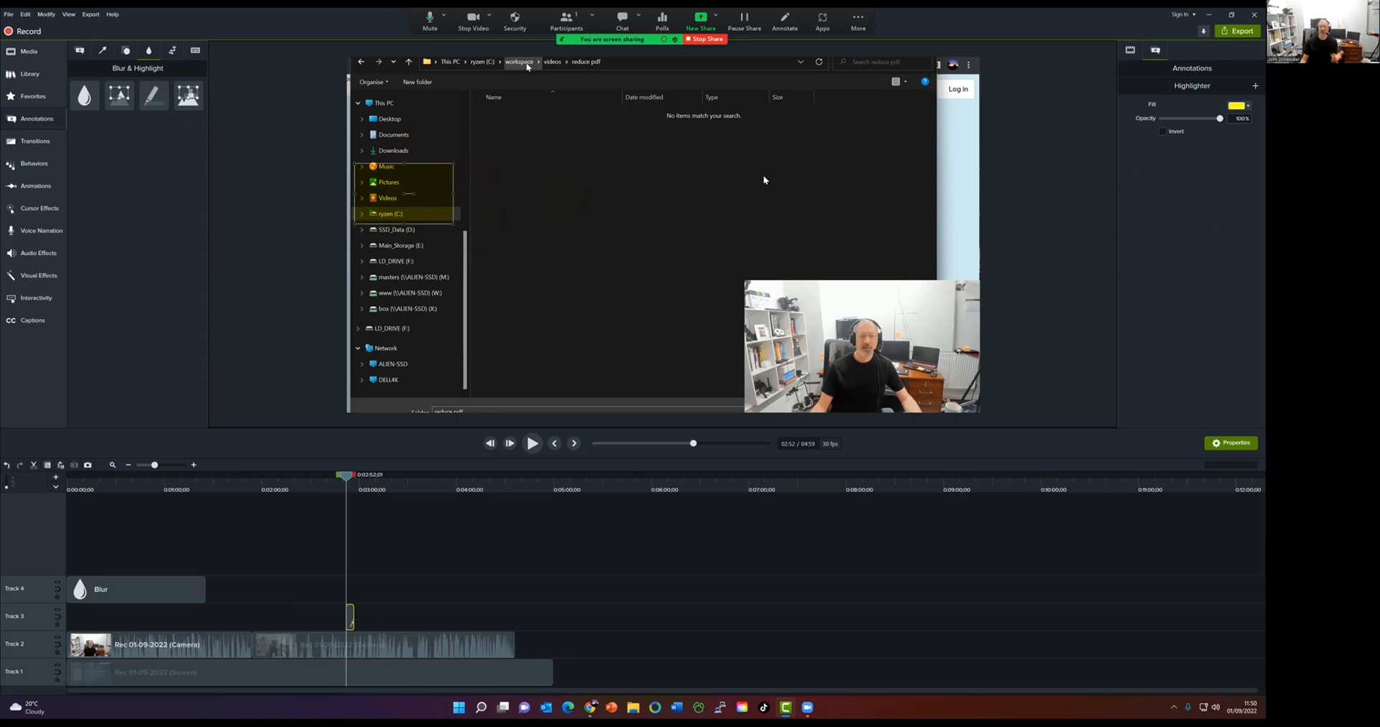
Add a Zoom-n-Pan animation at about 2:52 that zooms in to about 210% on the upper-left part of the recording.
mouse_move(348, 477)
mouse_down()
mouse_move(309, 478)
mouse_move(351, 480)
mouse_up()
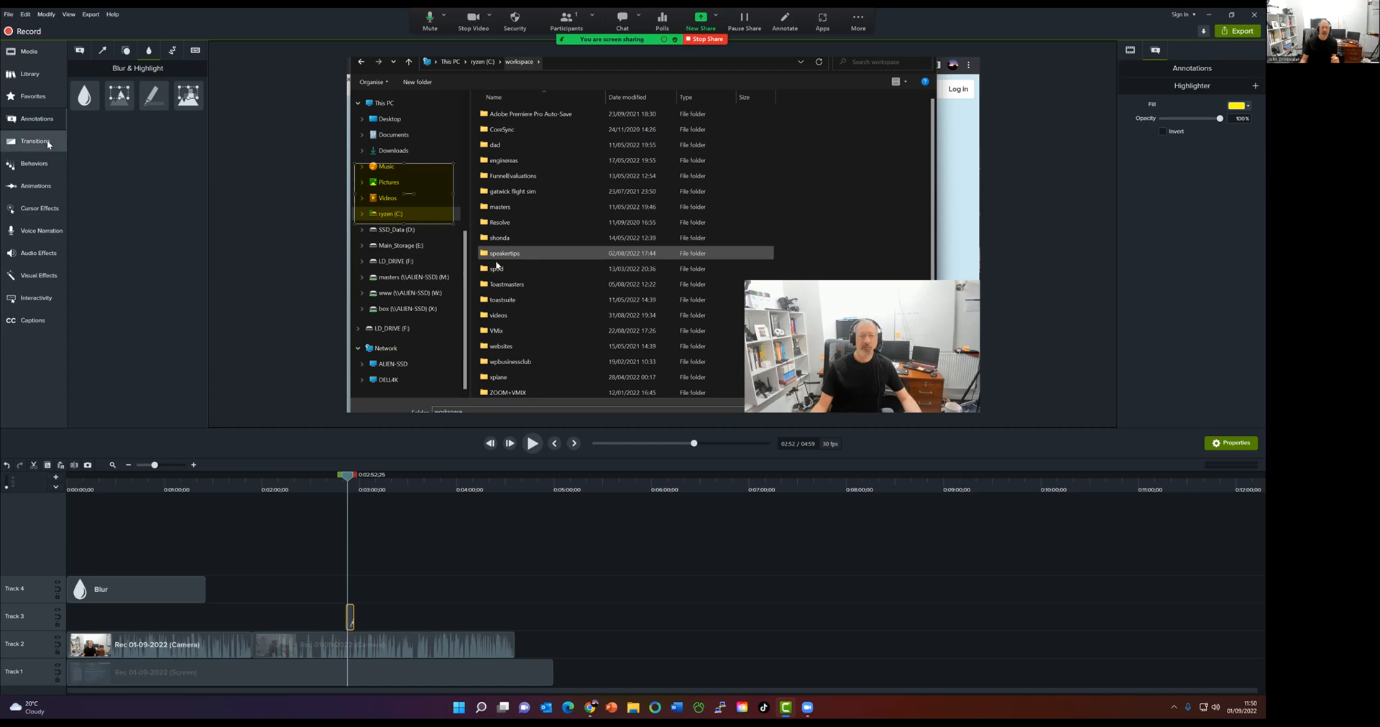
click(36, 186)
drag(200, 135, 133, 81)
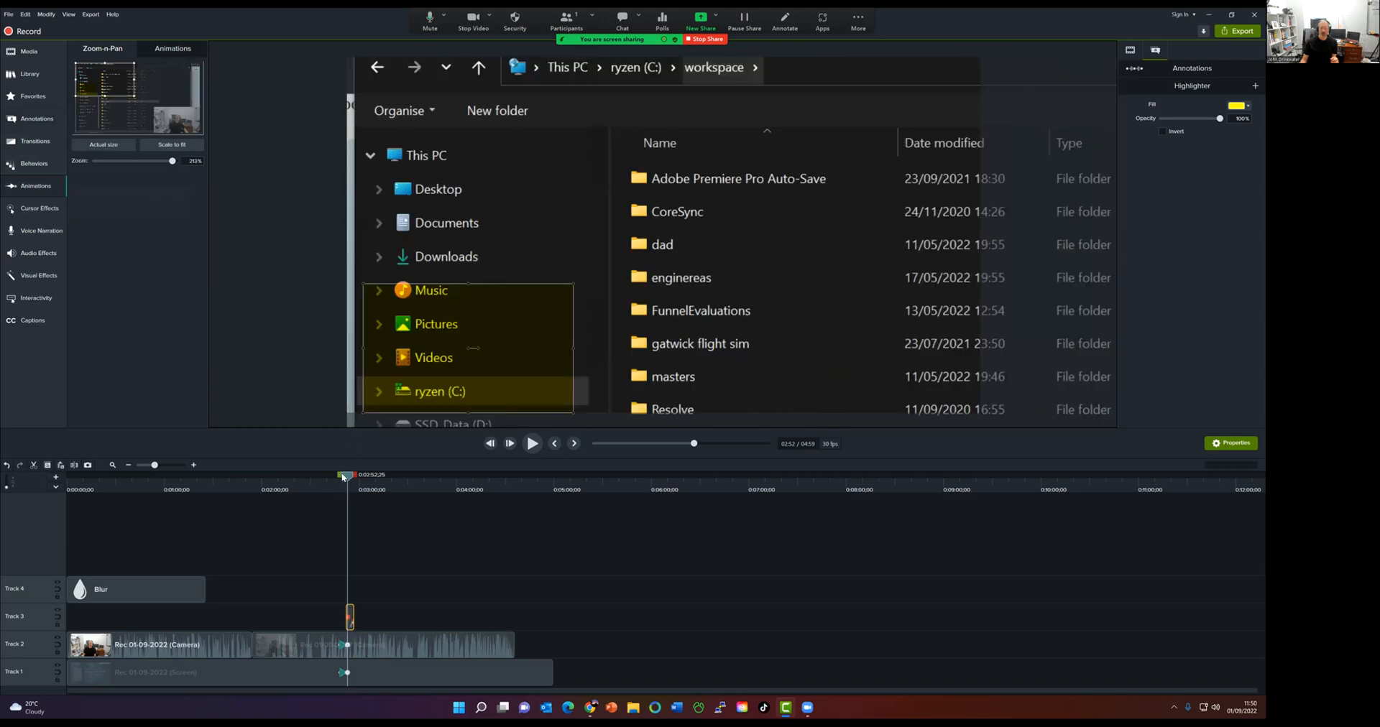
Select the timeline range around the zoom animation and play it back to preview the effect.
drag(344, 476, 336, 479)
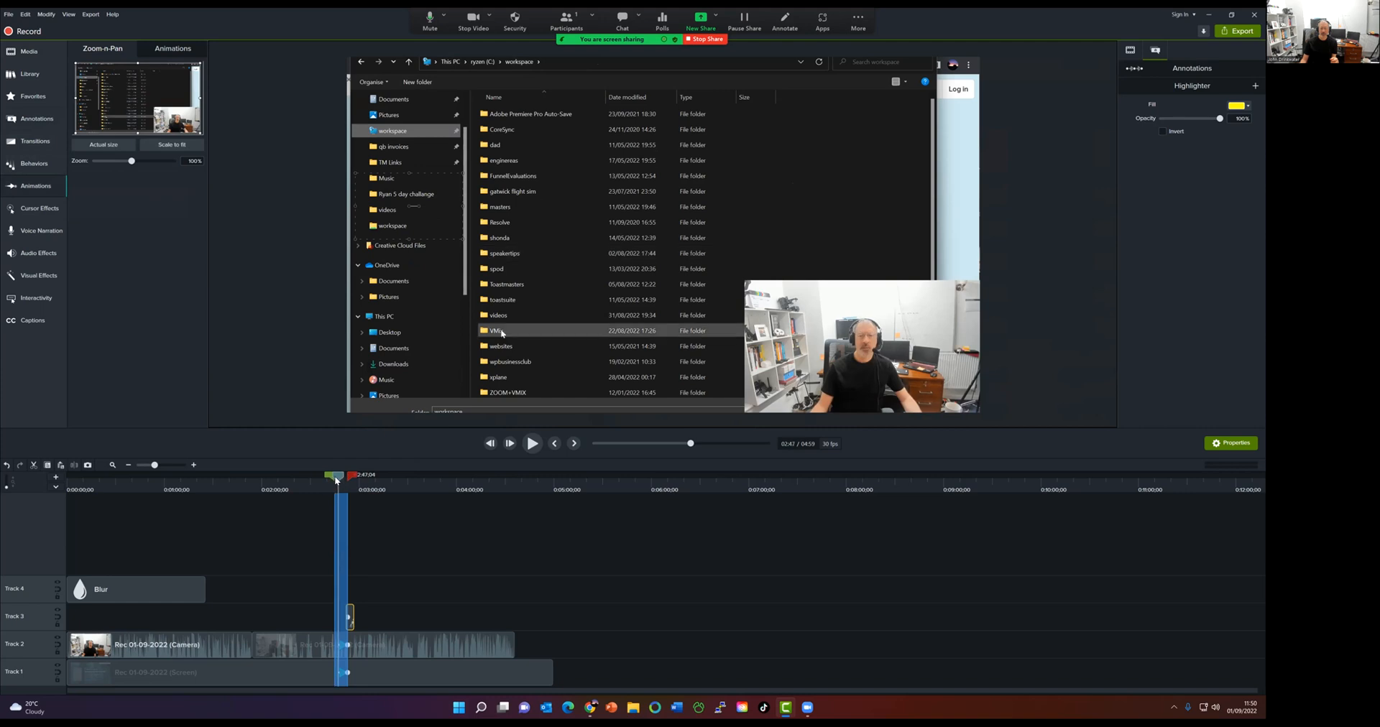
drag(352, 475, 368, 476)
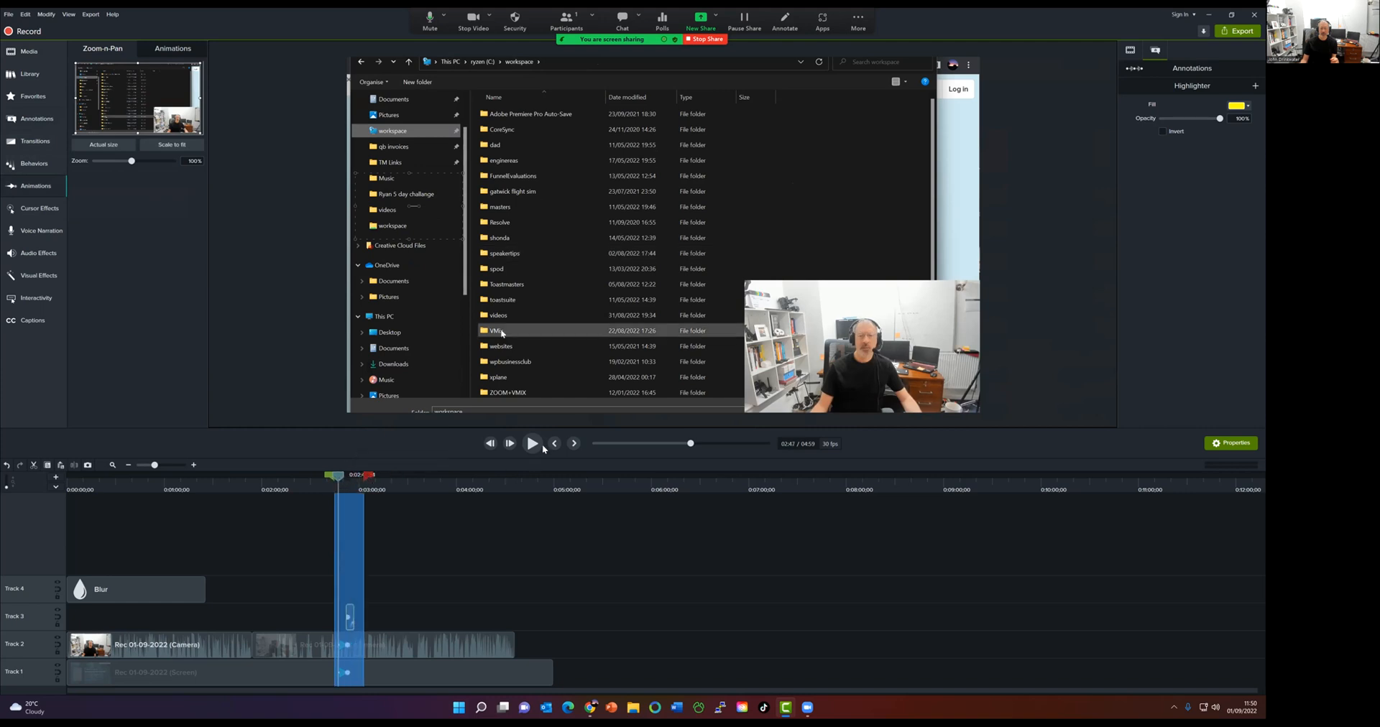
click(533, 444)
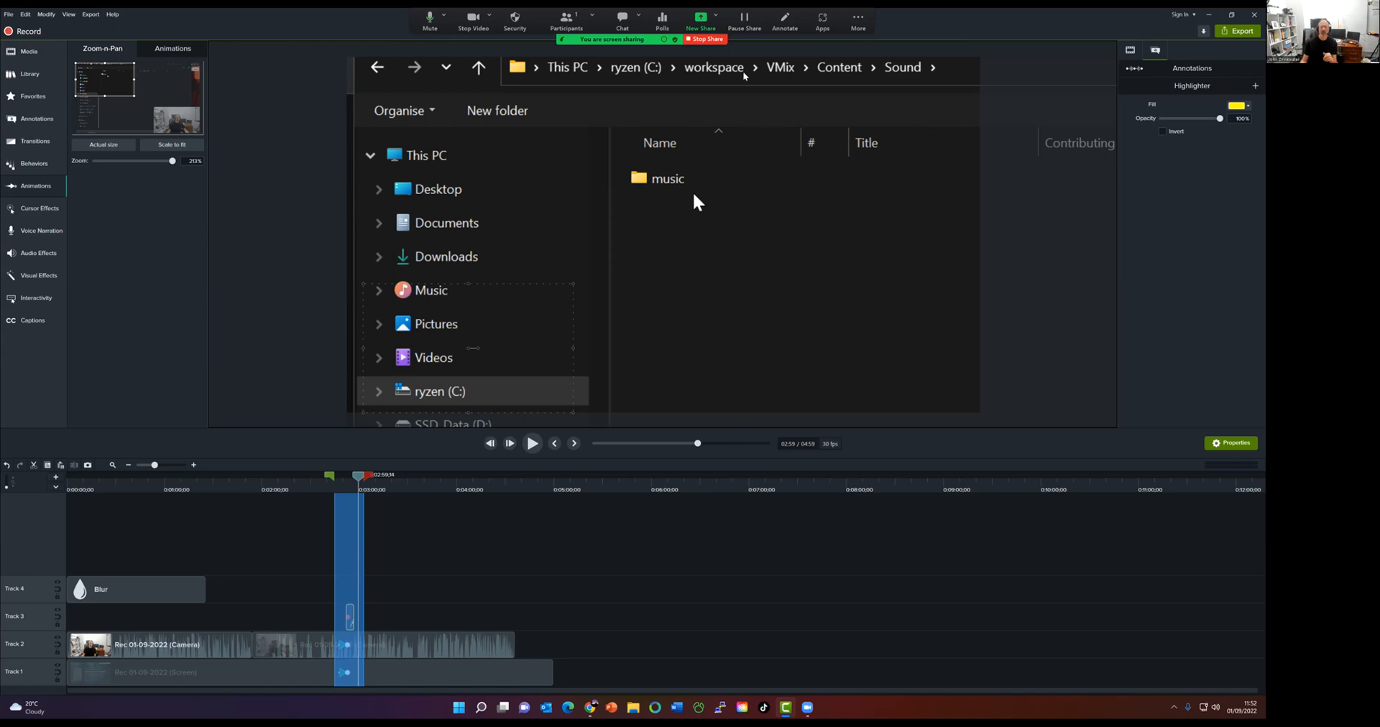
Stop sharing the screen in the Zoom meeting.
click(708, 38)
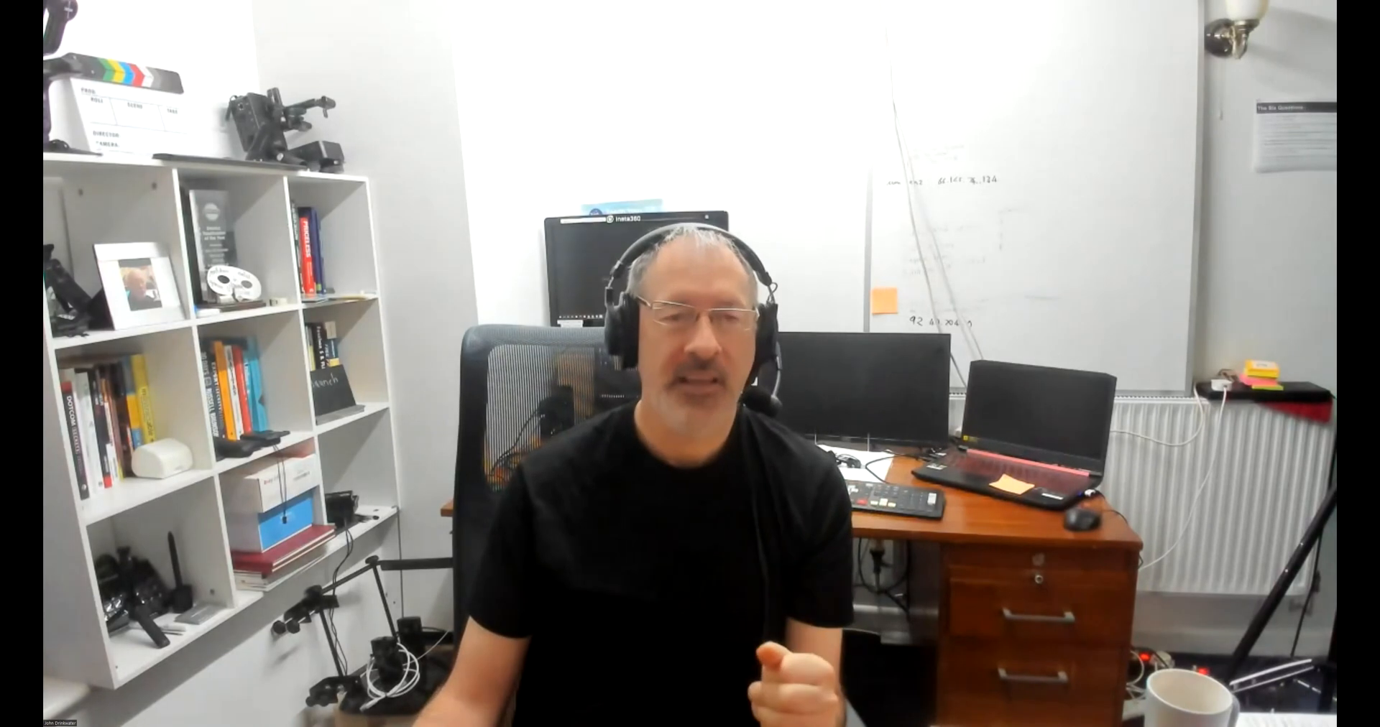